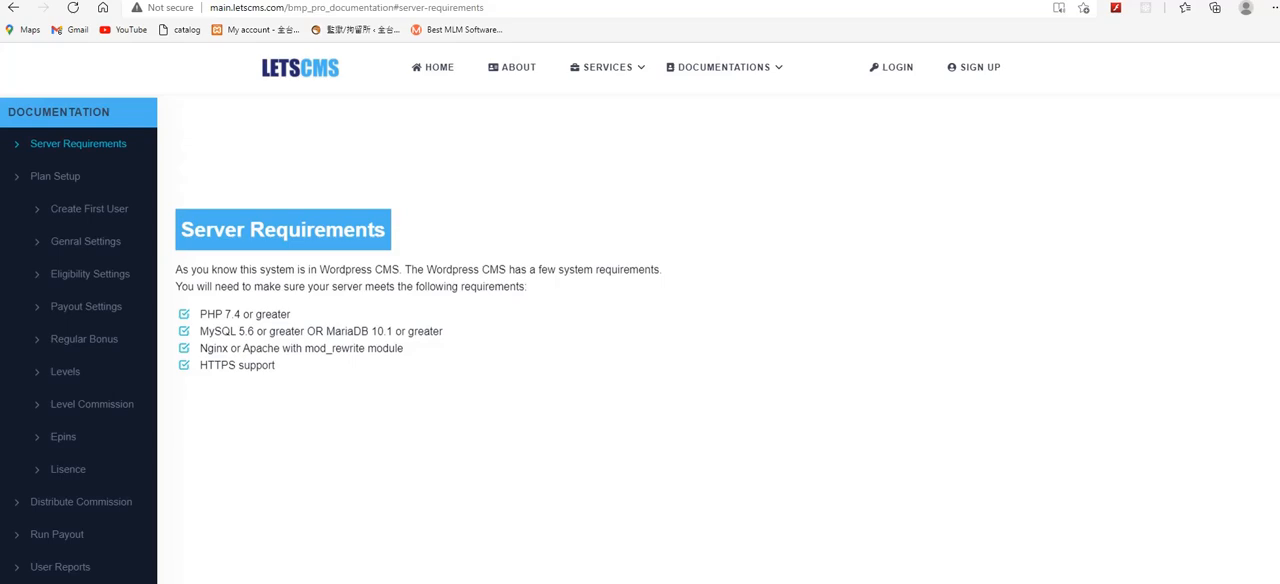
# Step: Review the server requirements and the Plan Setup section in the Binary MLM Pro documentation
pyautogui.scroll(-3, 606, 369)
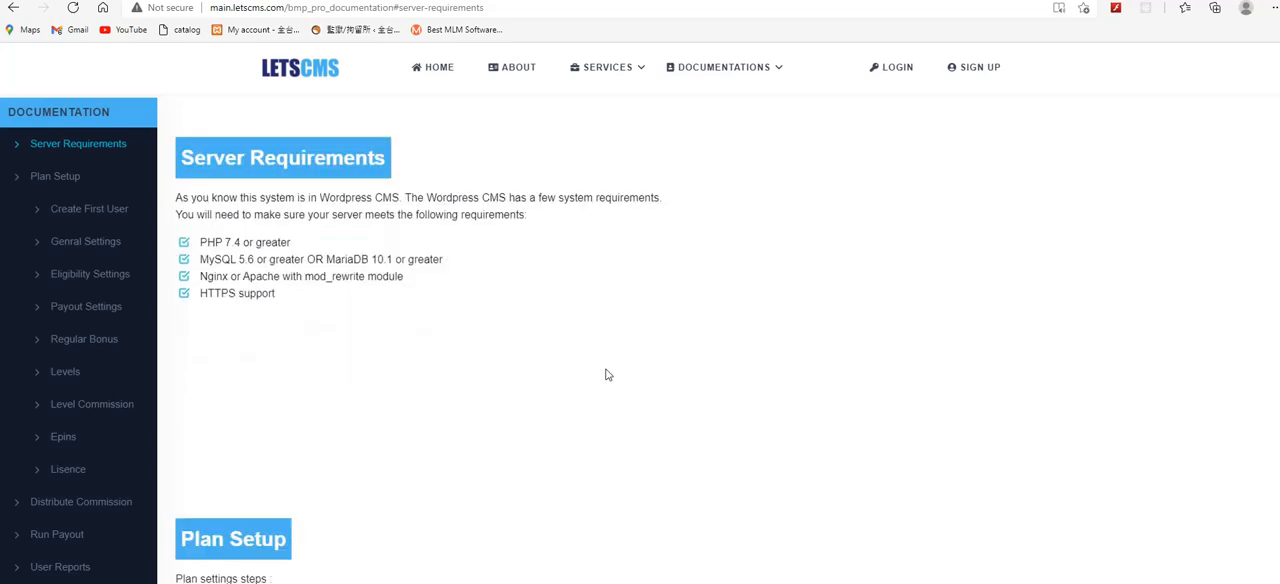
pyautogui.scroll(-2, 605, 380)
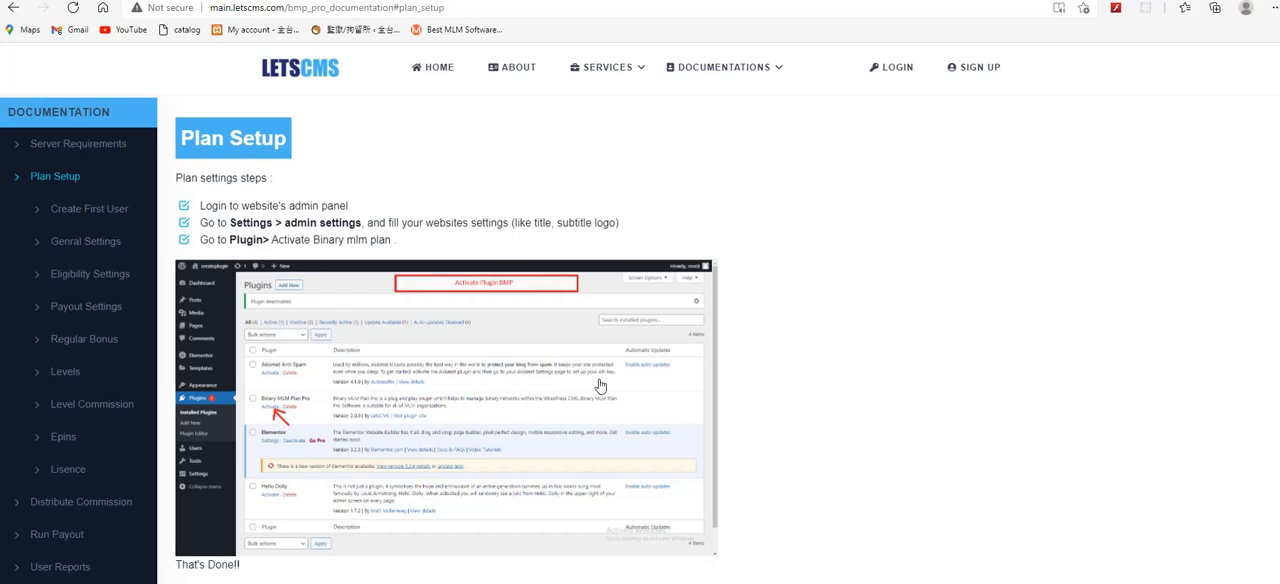
# Step: Open mlmtrees.com in a new tab and go to the BMP Pro WordPress product page
pyautogui.hotkey('ctrl', 't')
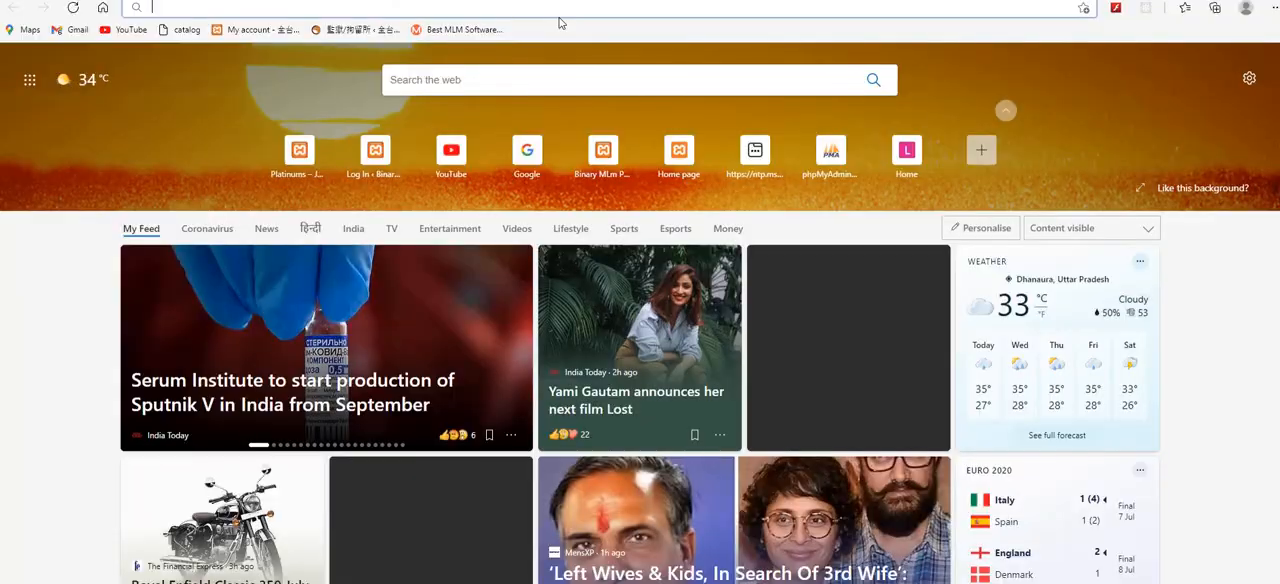
pyautogui.write('mlmtrees.com')
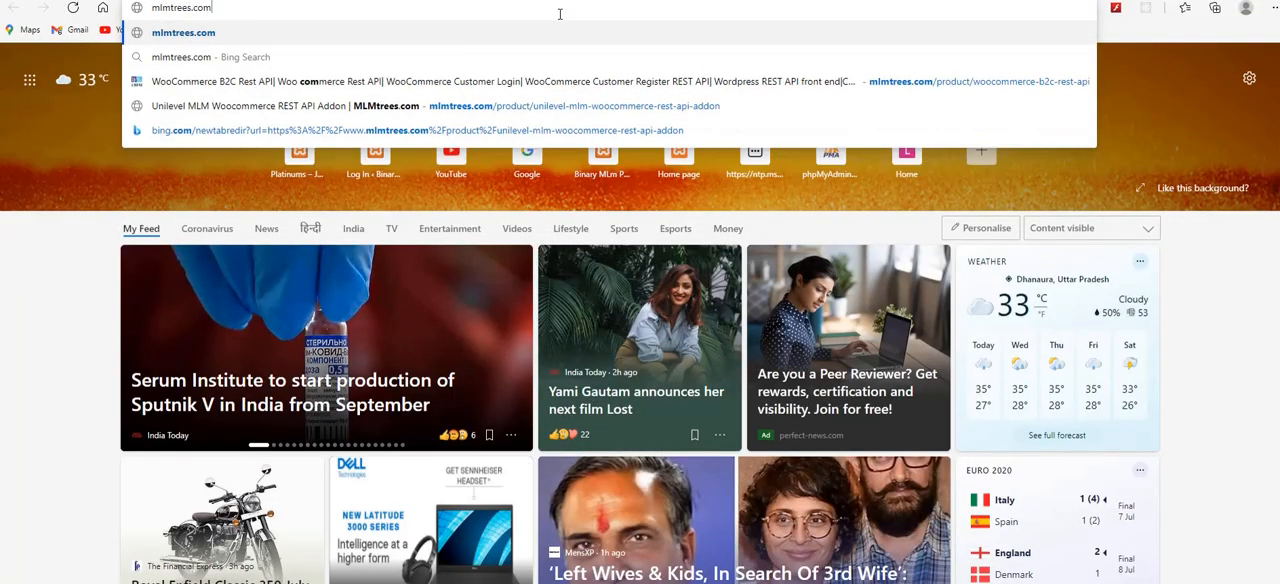
pyautogui.press('Return')
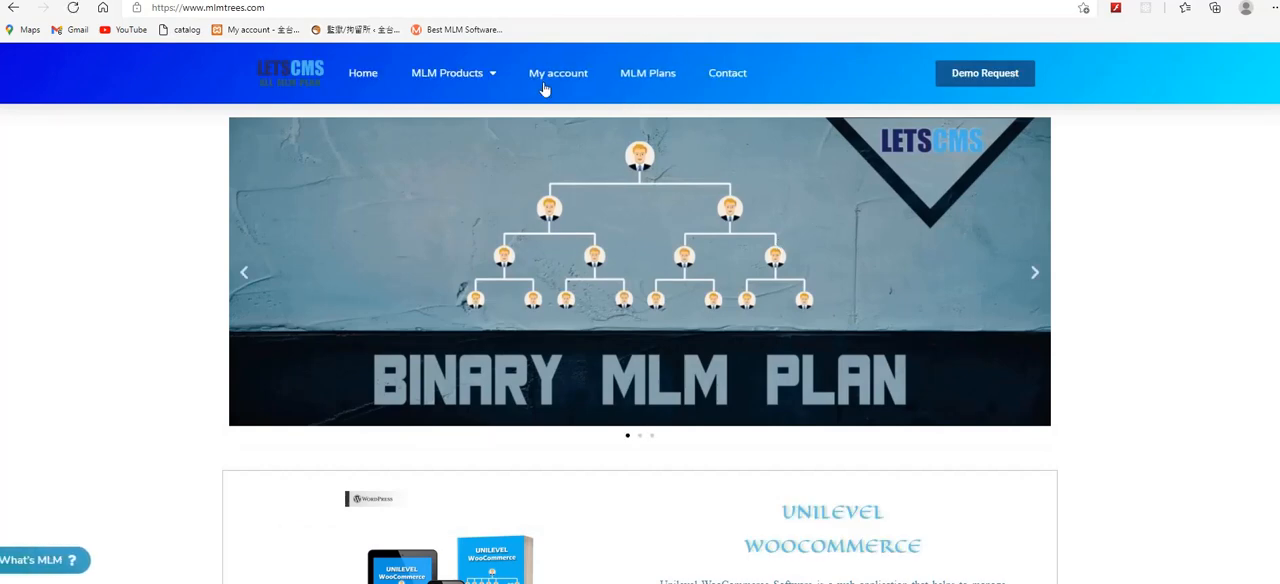
pyautogui.moveTo(463, 89)
pyautogui.moveTo(463, 124)
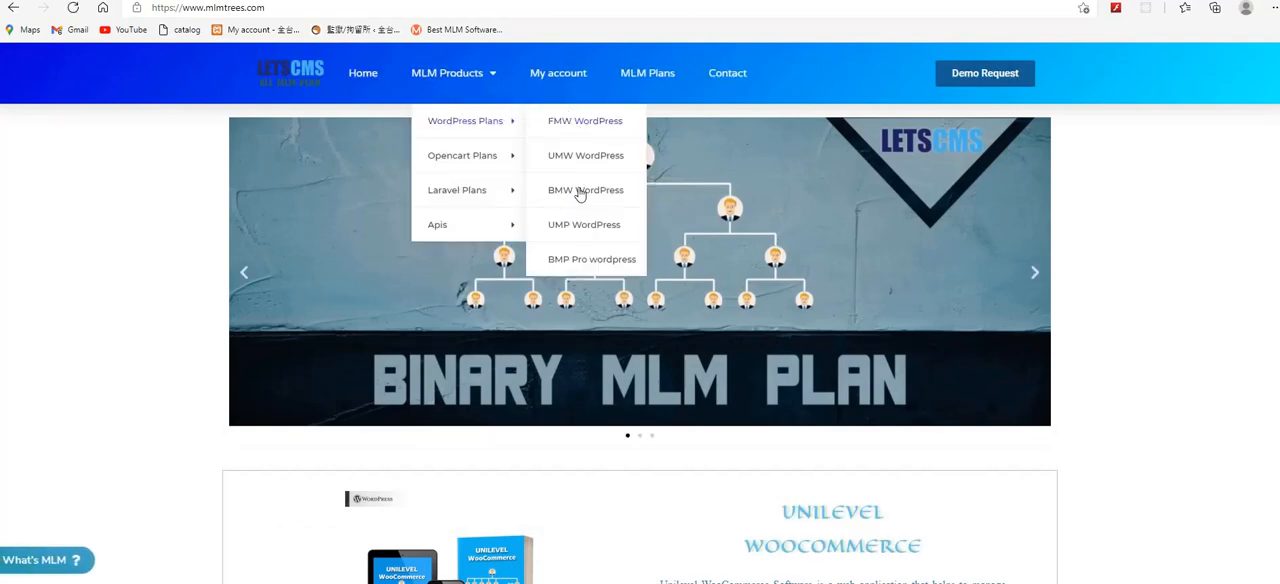
pyautogui.click(586, 262)
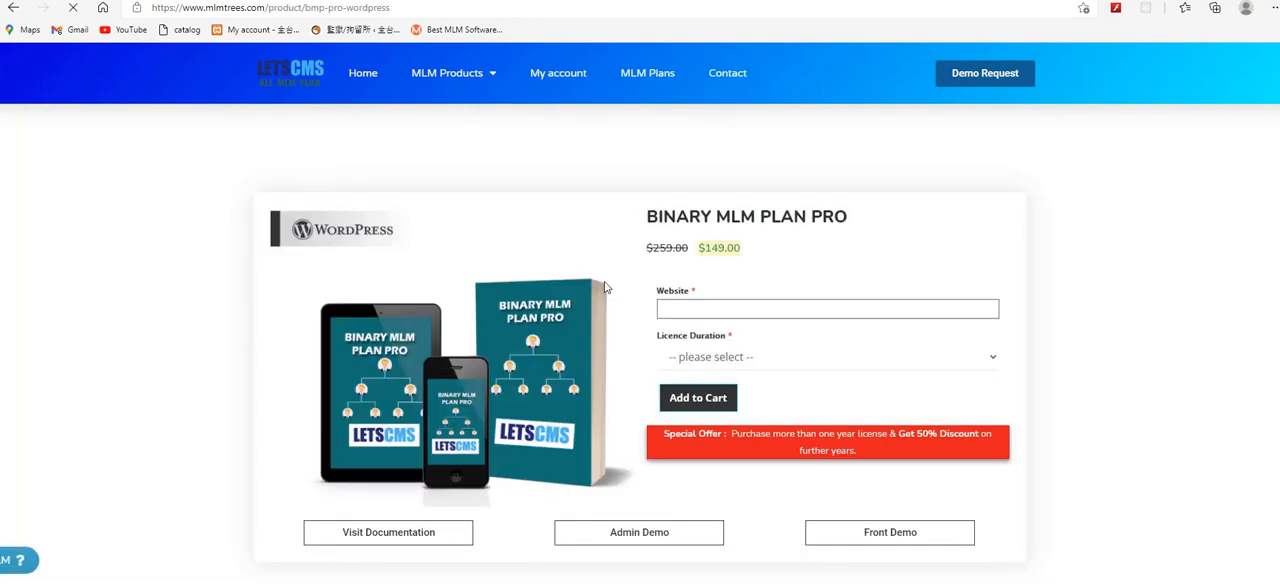
# Step: Examine the Binary MLM Plan Pro description, feature lists and the available licence durations
pyautogui.scroll(-12, 860, 255)
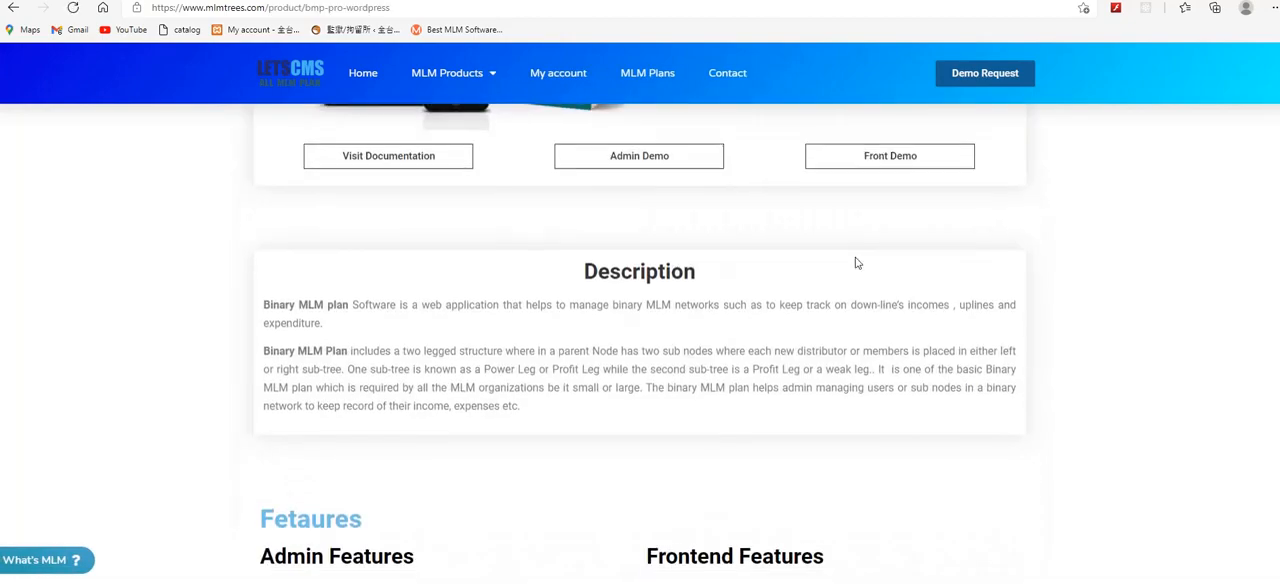
pyautogui.scroll(-5, 620, 300)
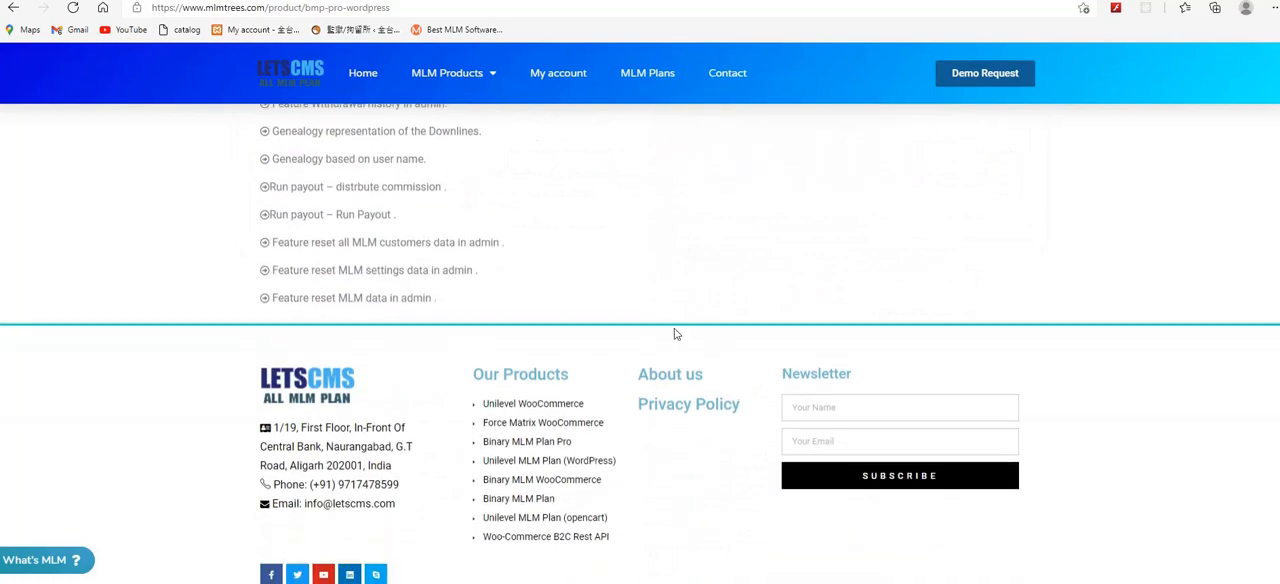
pyautogui.scroll(15, 650, 310)
pyautogui.scroll(5, 700, 290)
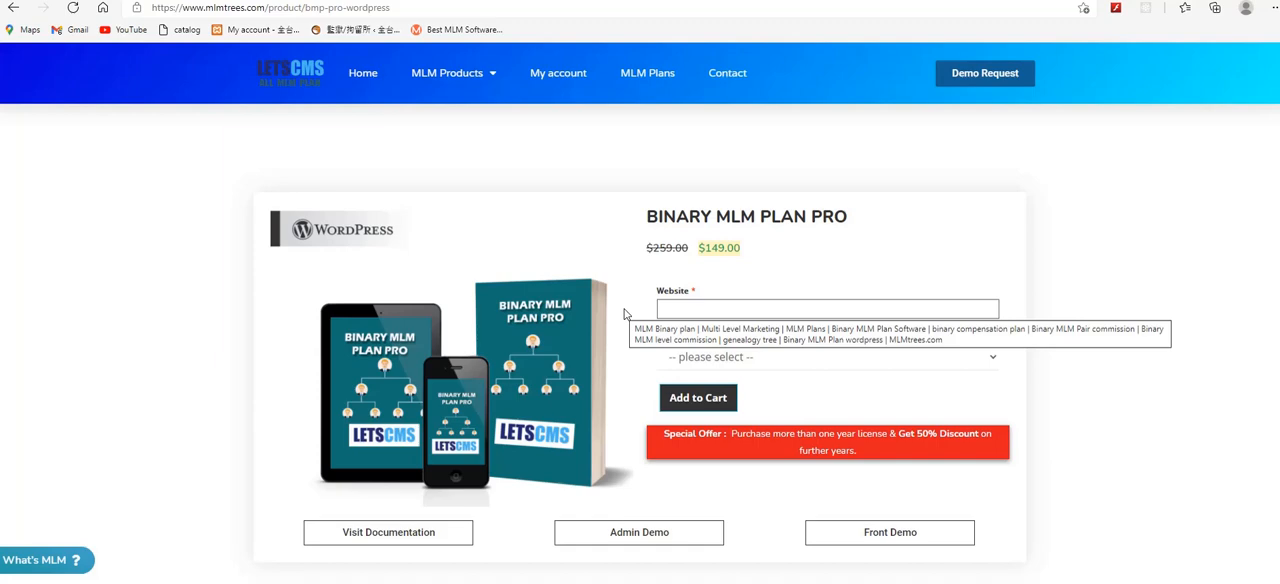
pyautogui.scroll(-1, 625, 314)
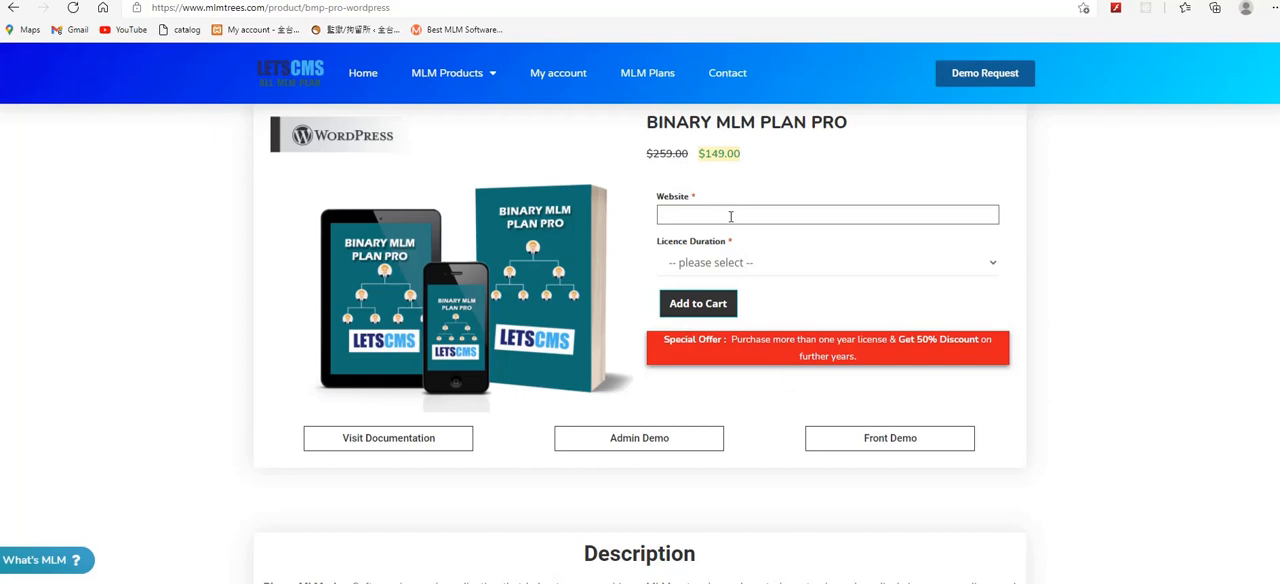
pyautogui.click(771, 262)
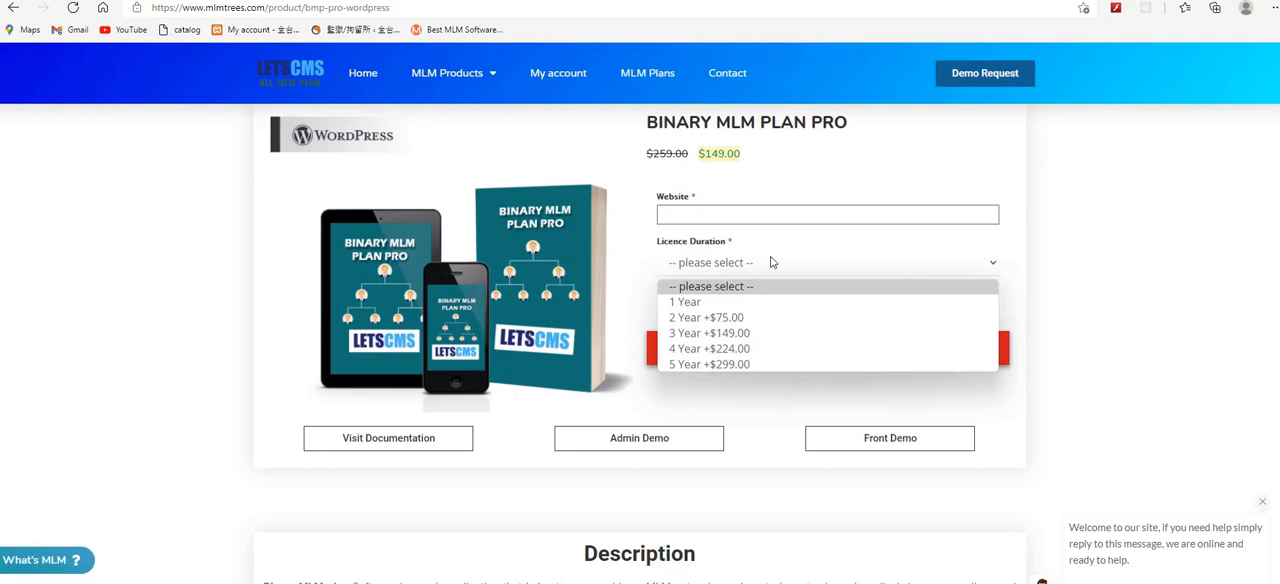
pyautogui.click(301, 249)
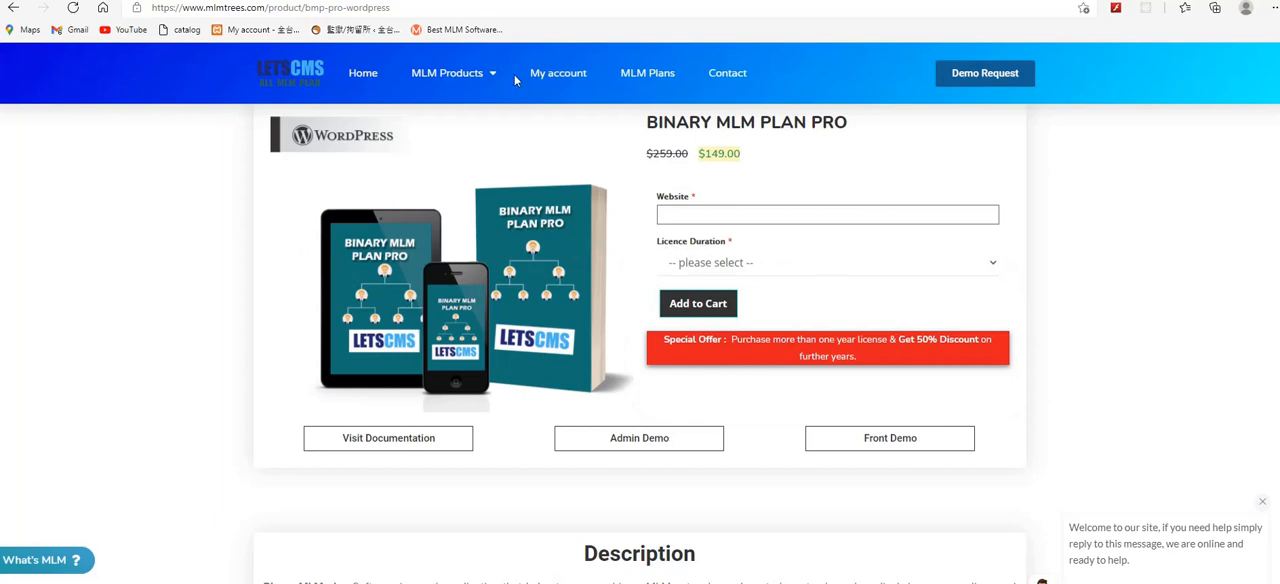
# Step: Activate the Binary MLM Plan Pro plugin in the local WordPress admin and open its settings
pyautogui.click(474, 1)
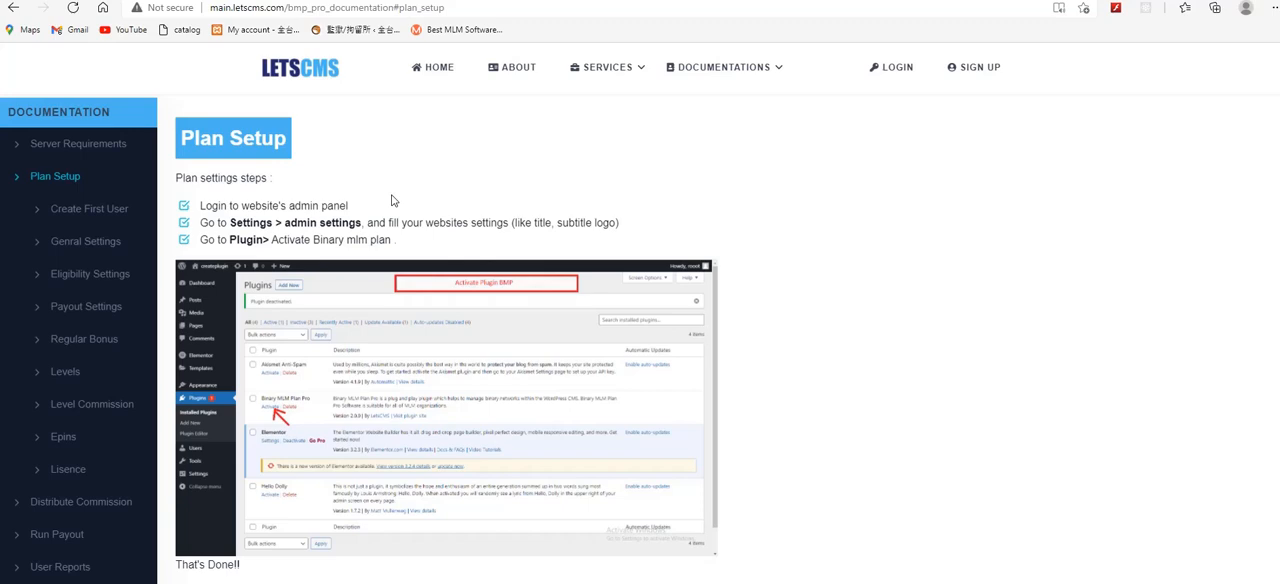
pyautogui.click(130, 1)
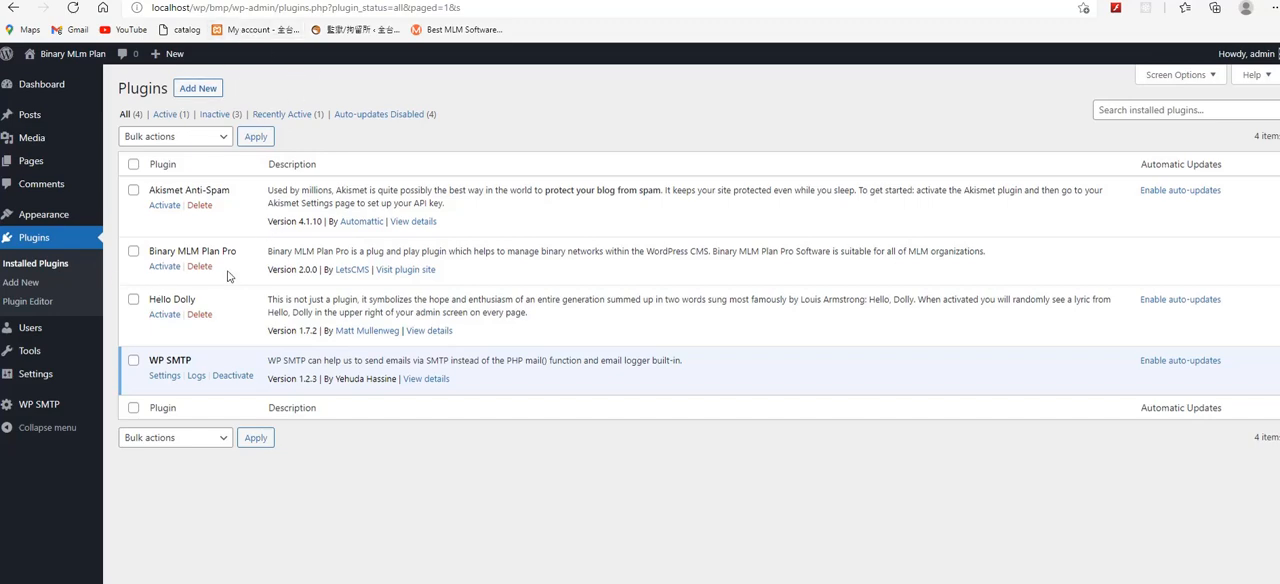
pyautogui.click(48, 252)
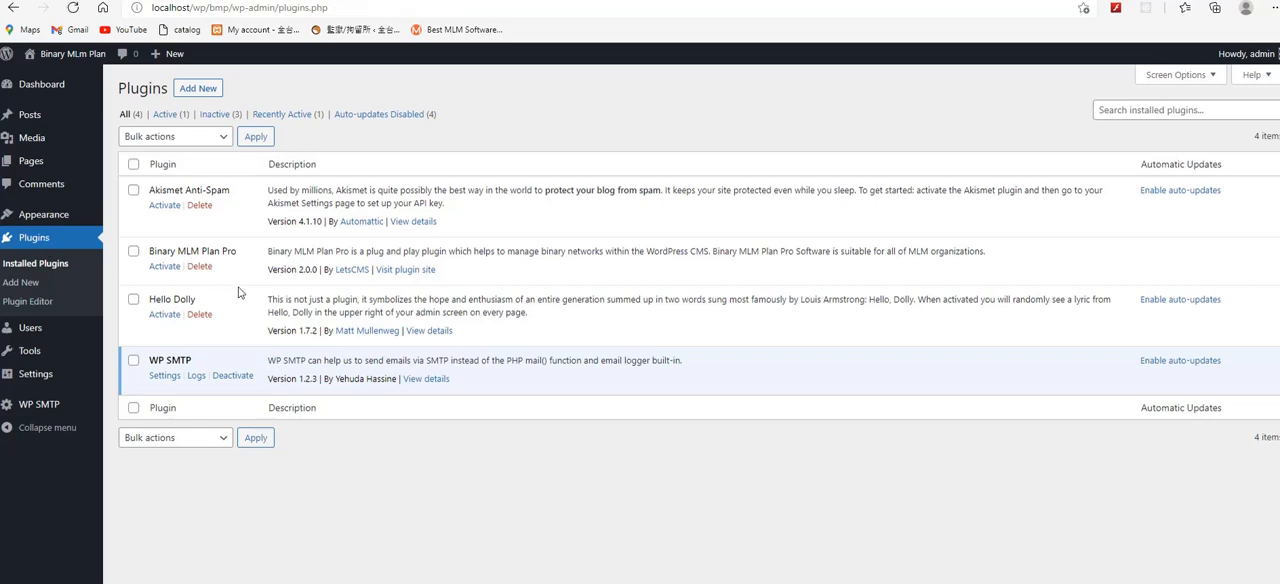
pyautogui.click(163, 267)
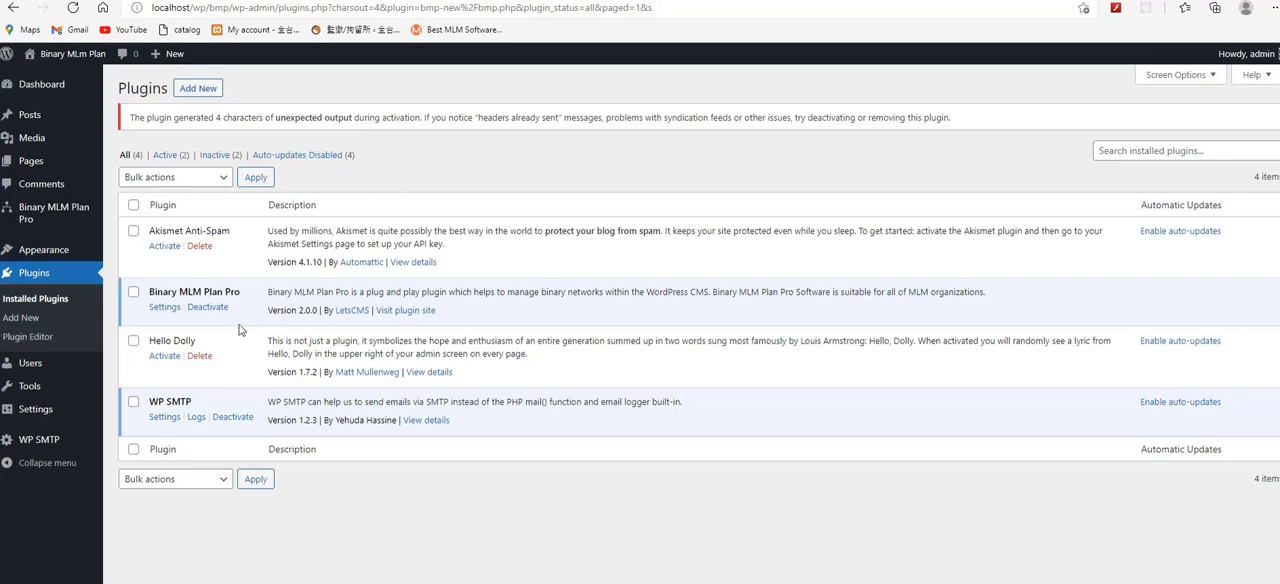
pyautogui.click(165, 307)
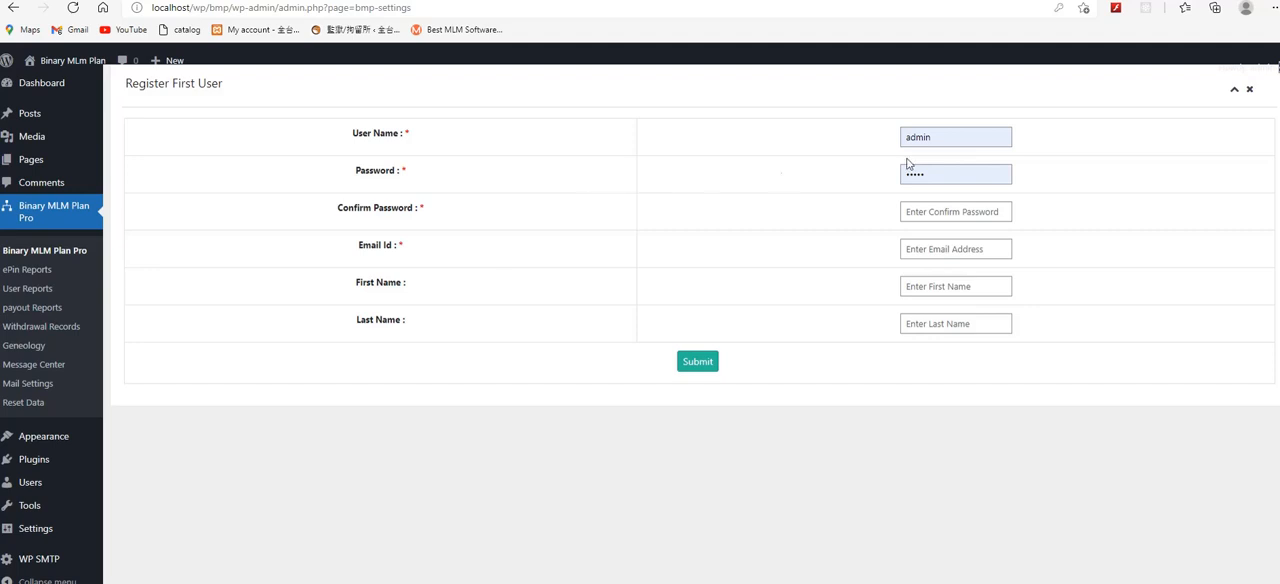
# Step: Set the first user's user name to user1, then enter and confirm the account password
pyautogui.doubleClick(940, 141)
pyautogui.press('BackSpace')
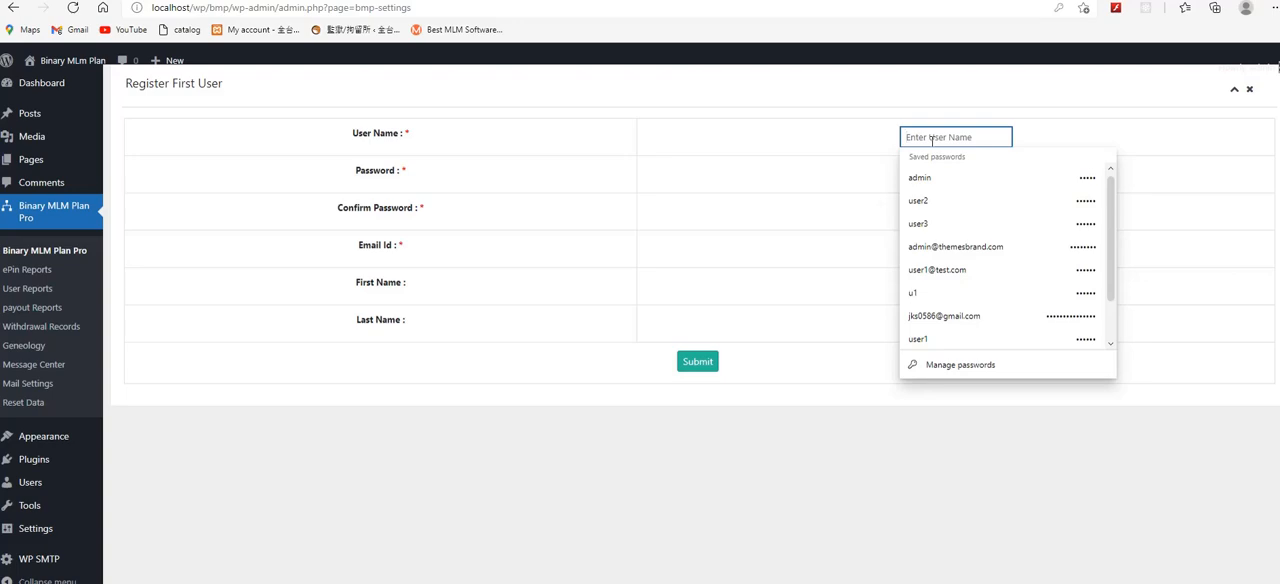
pyautogui.write('user')
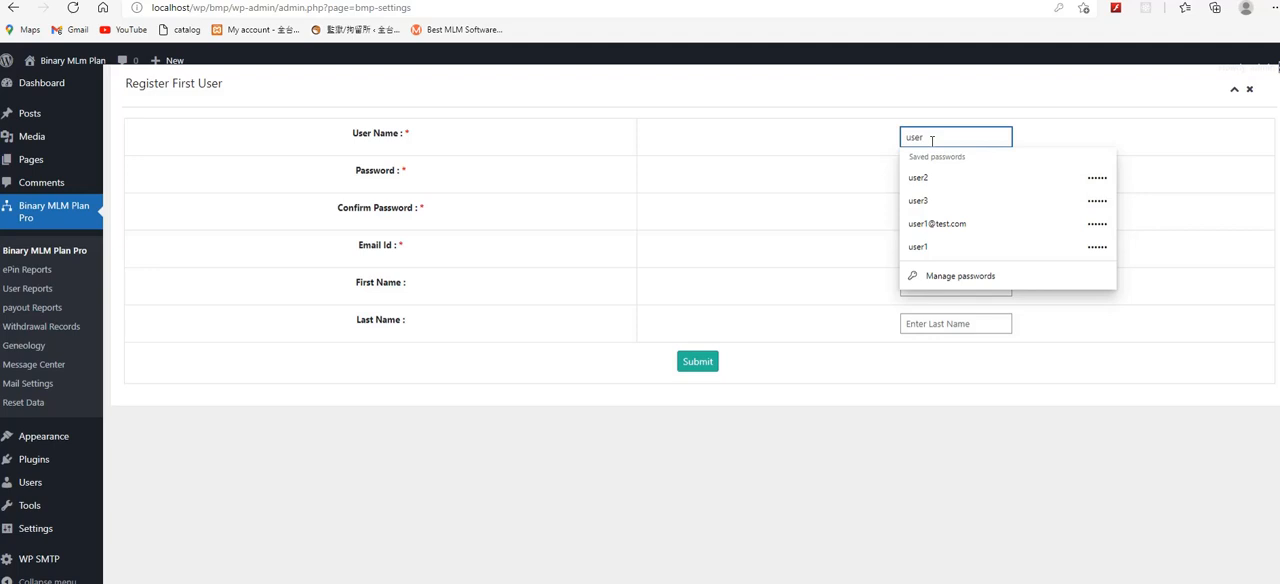
pyautogui.write('1')
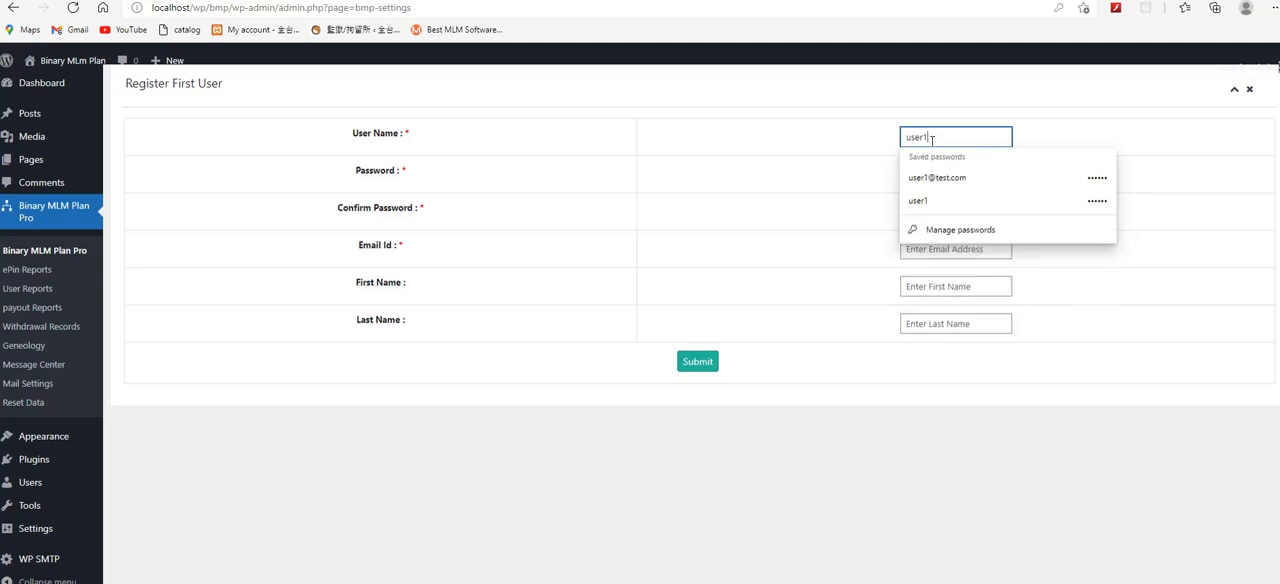
pyautogui.press('Tab')
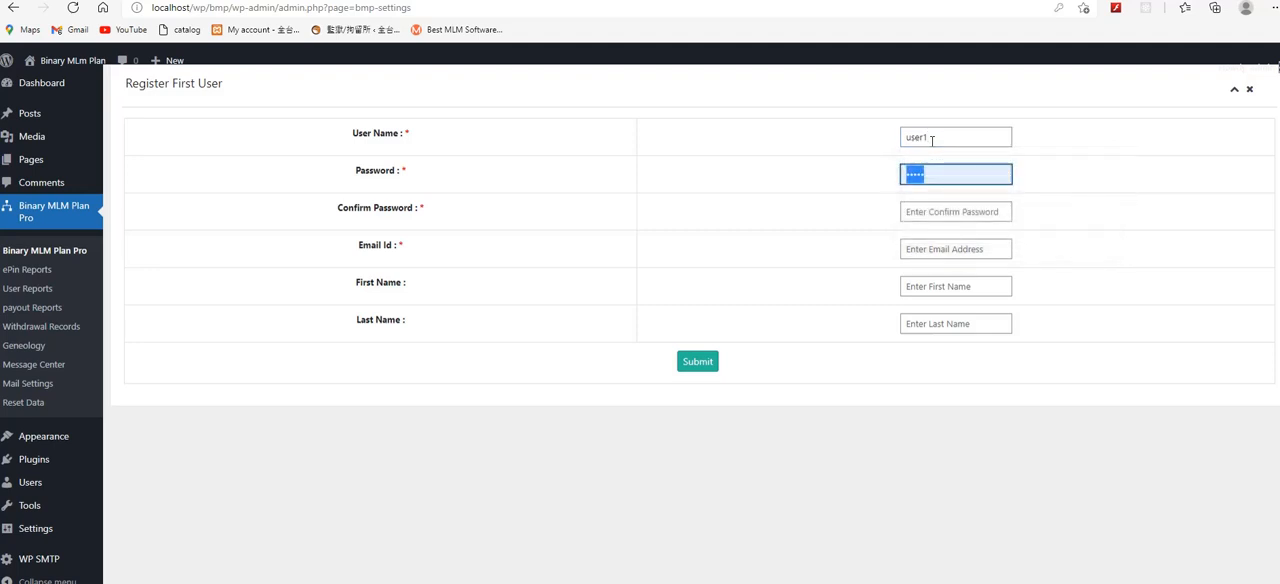
pyautogui.write('123456')
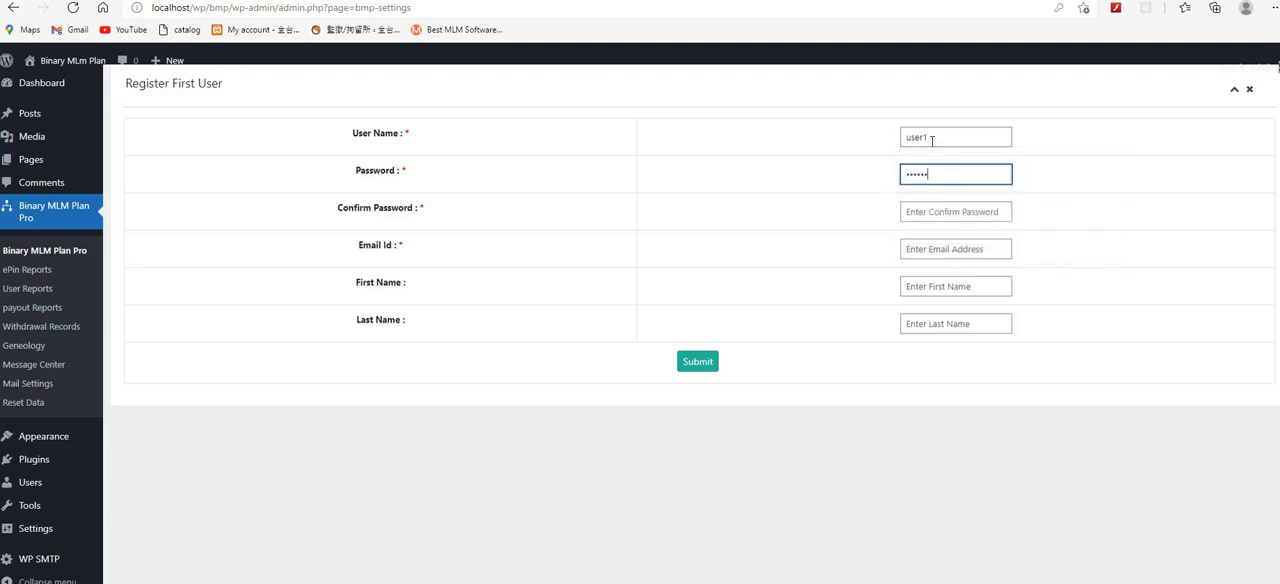
pyautogui.press('Tab')
pyautogui.write('123456')
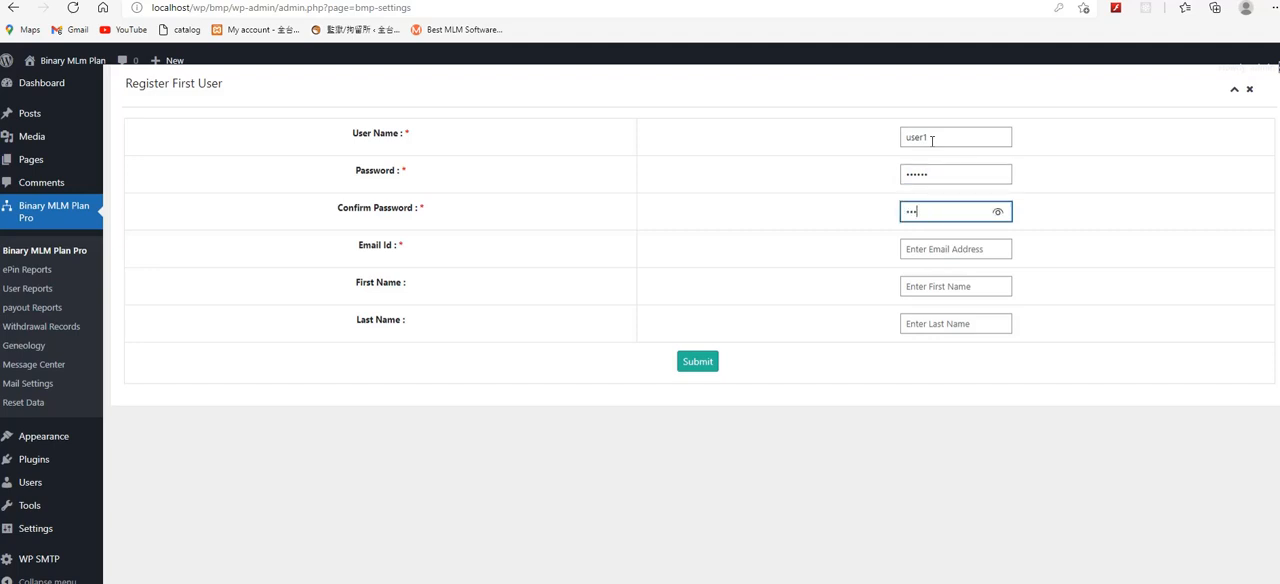
# Step: Fill in the first user's email address, first name and last name, and submit the registration
pyautogui.press('Tab')
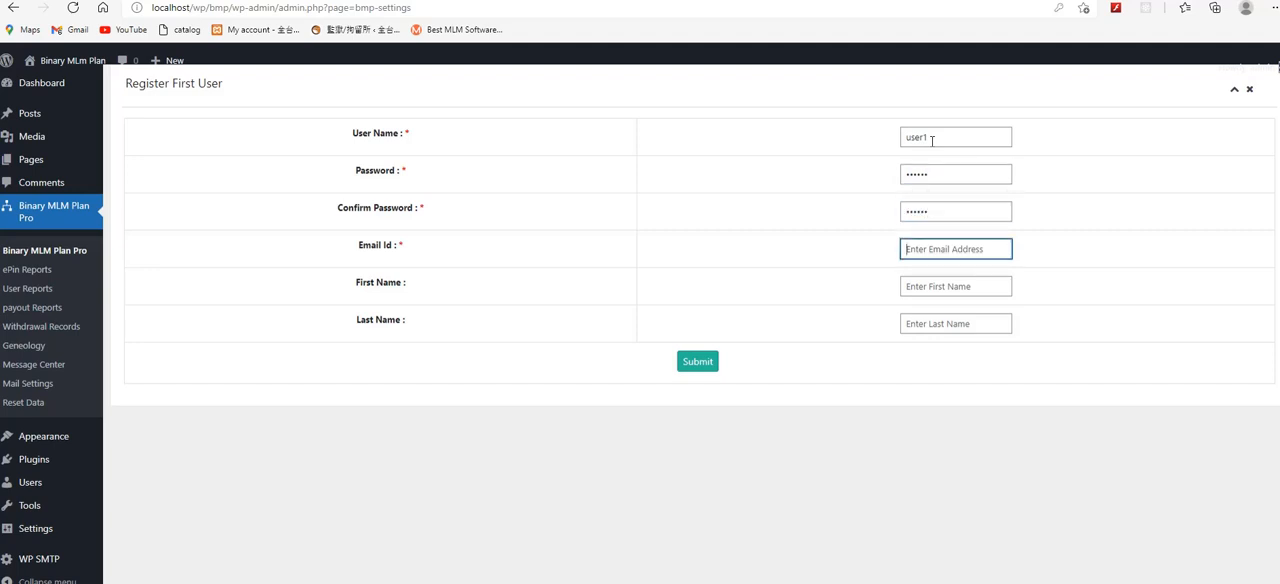
pyautogui.write('user1')
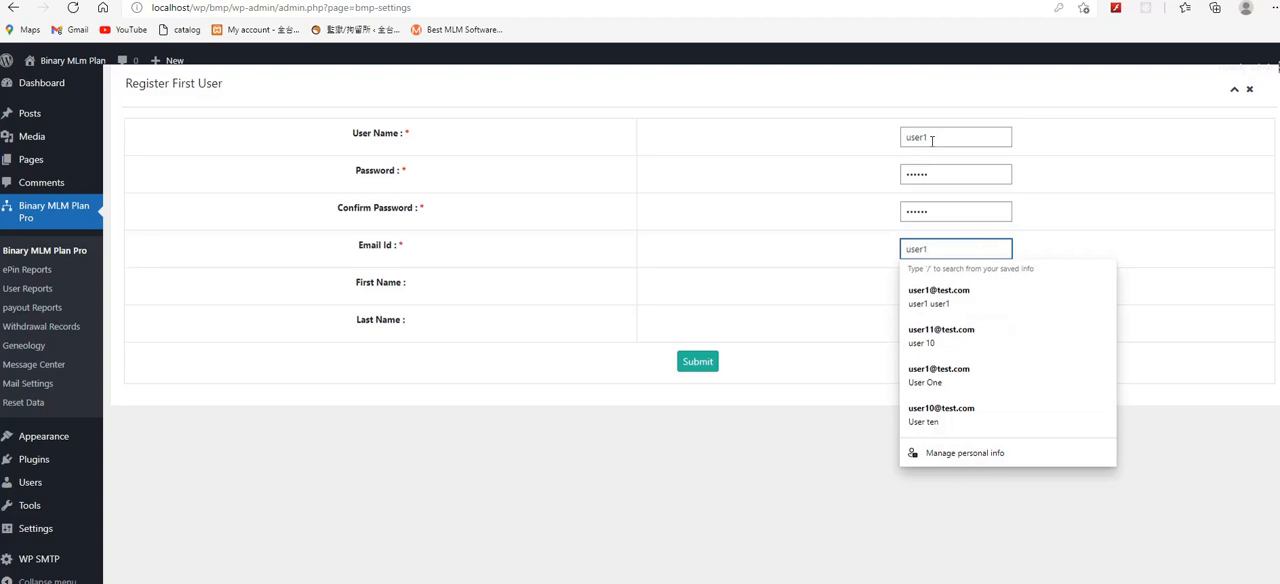
pyautogui.write('@test.com')
pyautogui.press('Tab')
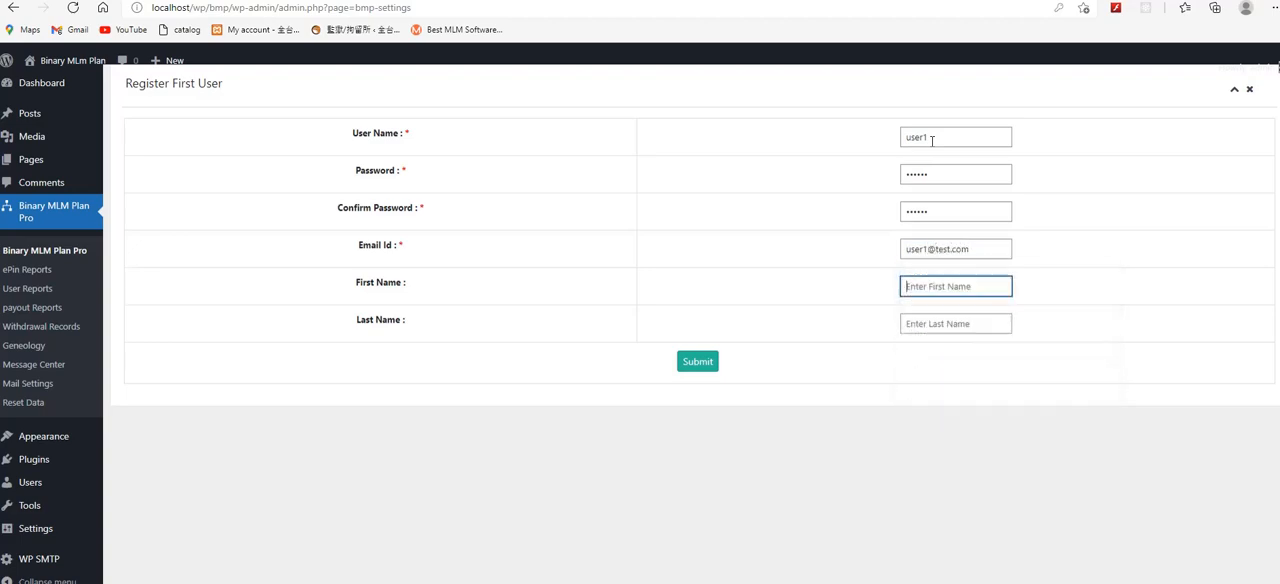
pyautogui.write('User')
pyautogui.press('Tab')
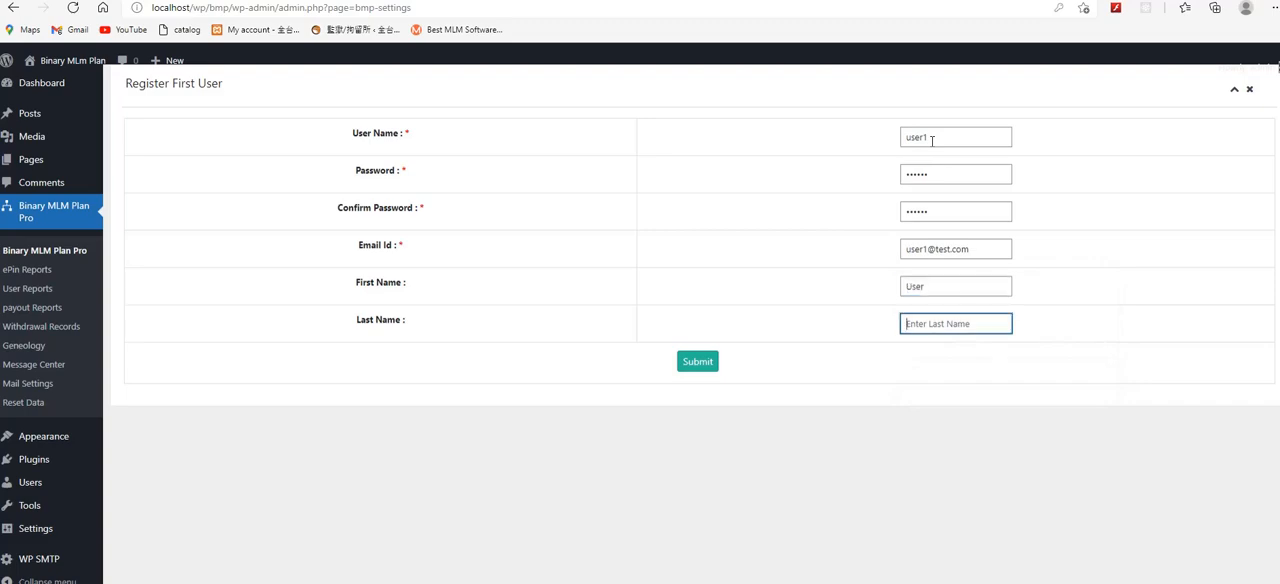
pyautogui.write('One')
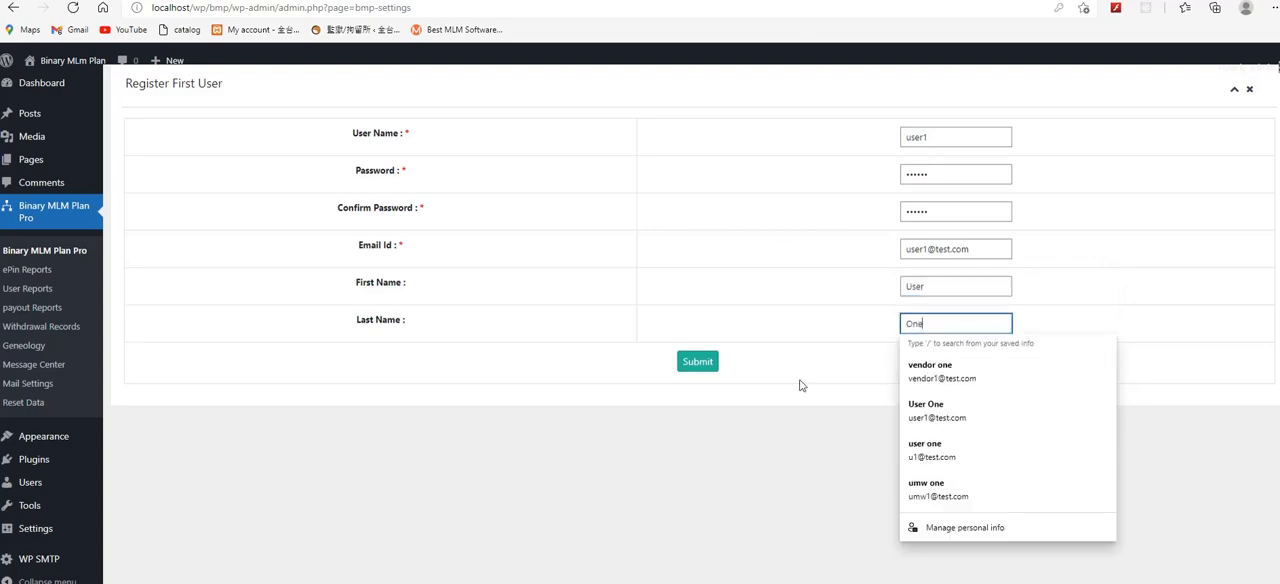
pyautogui.click(773, 360)
pyautogui.click(699, 362)
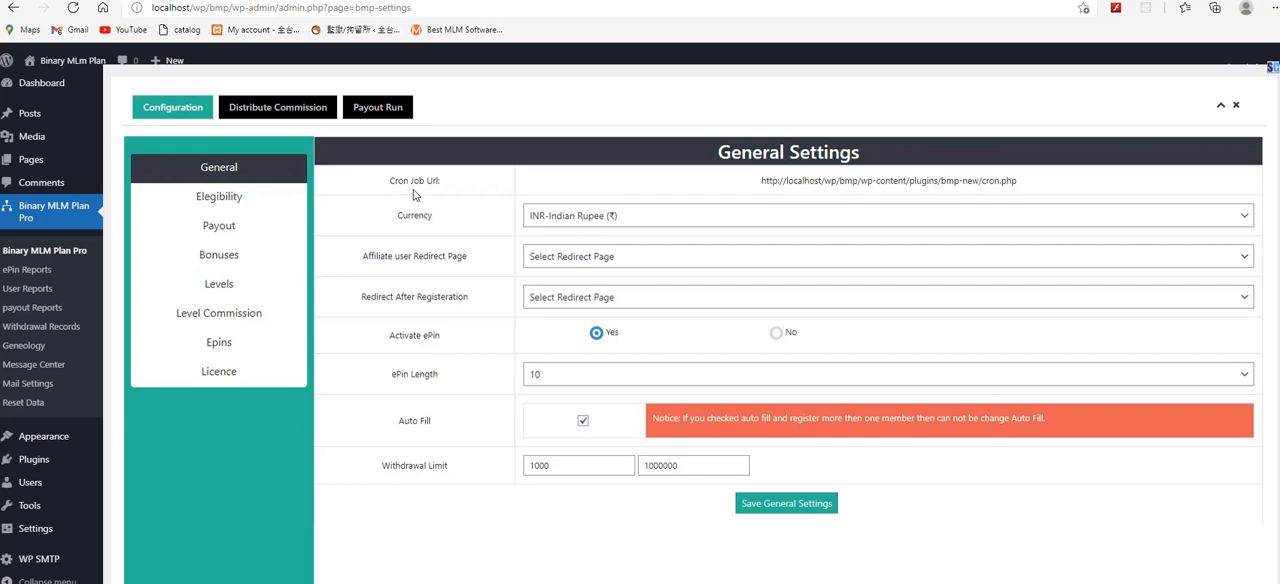
# Step: Examine the cron job URL and the list of available currencies in the general settings
pyautogui.moveTo(390, 184); pyautogui.dragTo(456, 187)
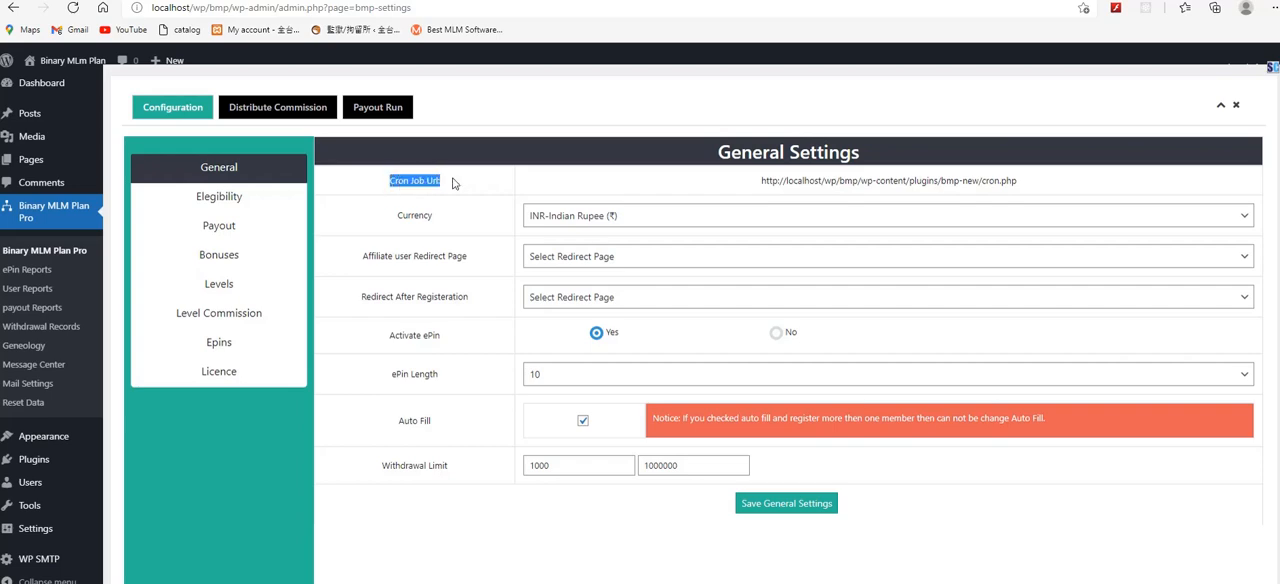
pyautogui.click(456, 187)
pyautogui.moveTo(762, 181); pyautogui.dragTo(1029, 180)
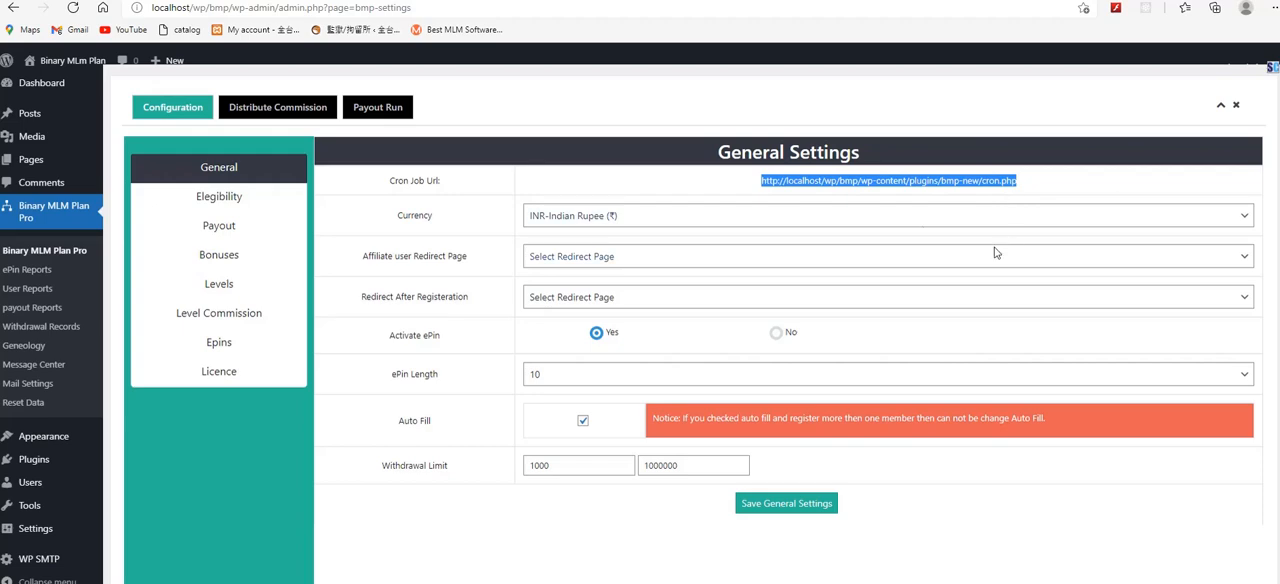
pyautogui.click(888, 216)
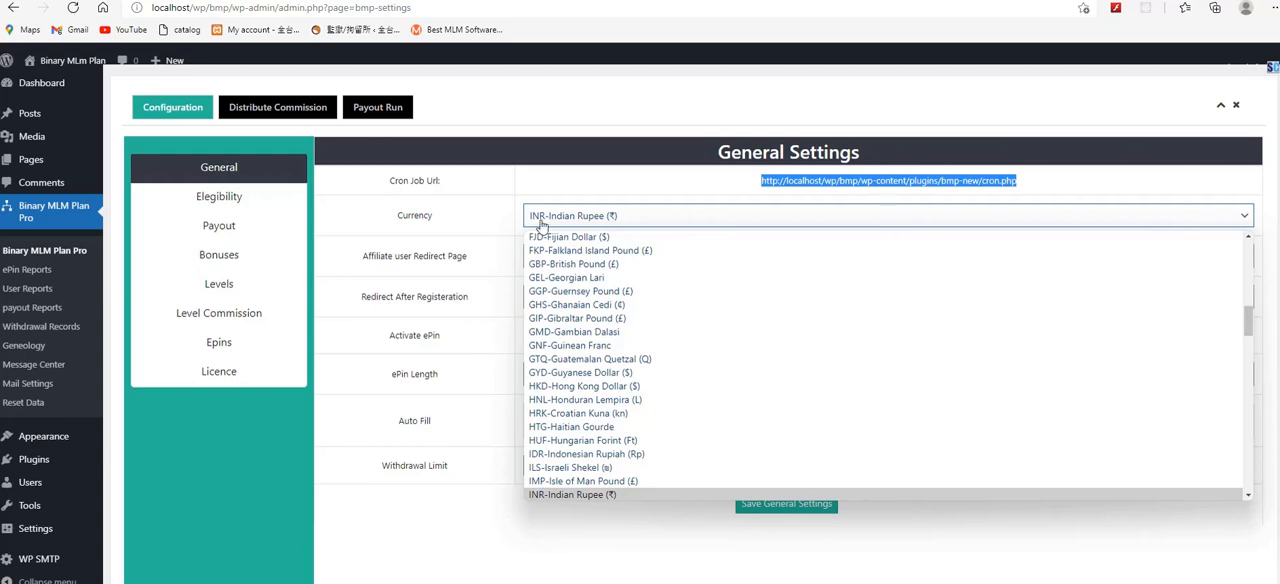
pyautogui.click(438, 248)
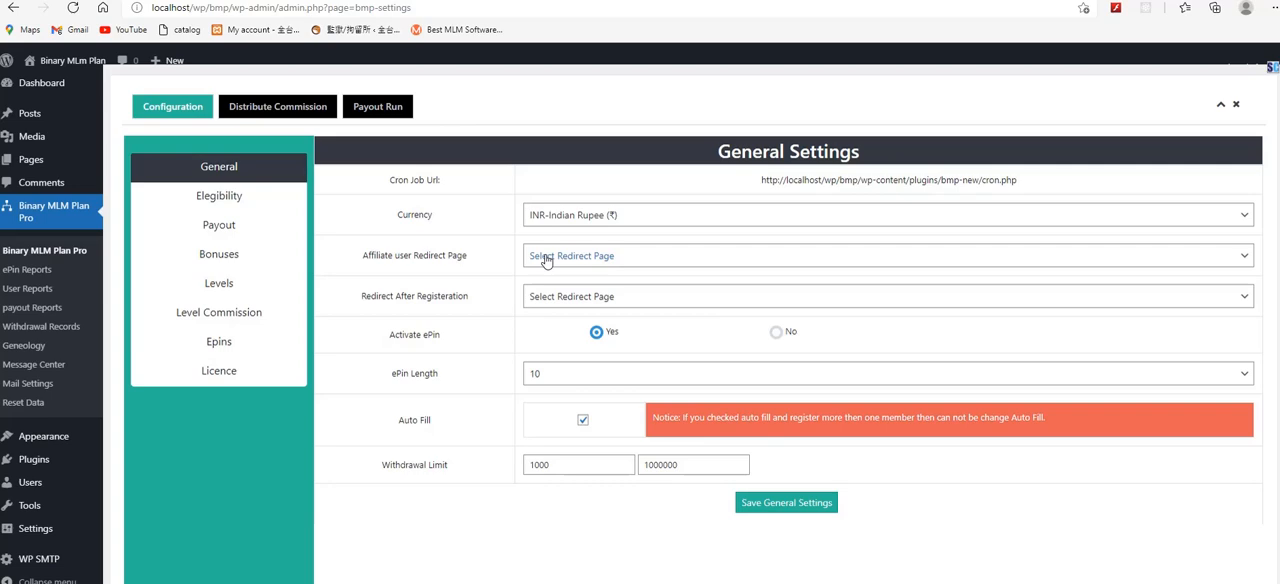
# Step: Set the affiliate user redirect page to Register and the redirect after registration to Dashboard
pyautogui.click(546, 261)
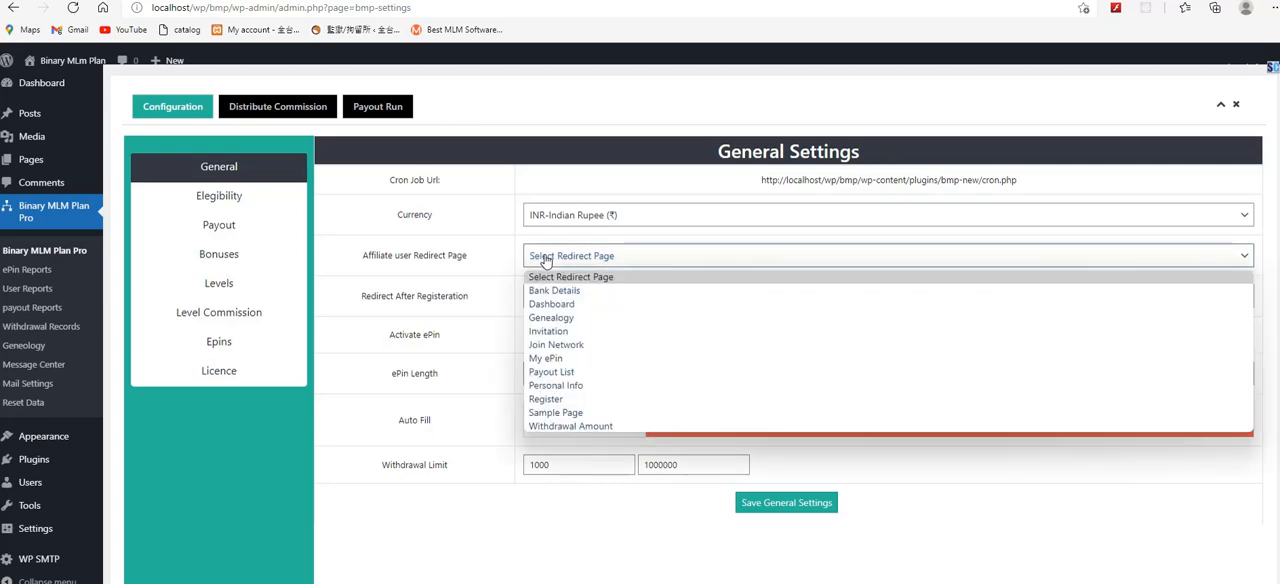
pyautogui.click(565, 402)
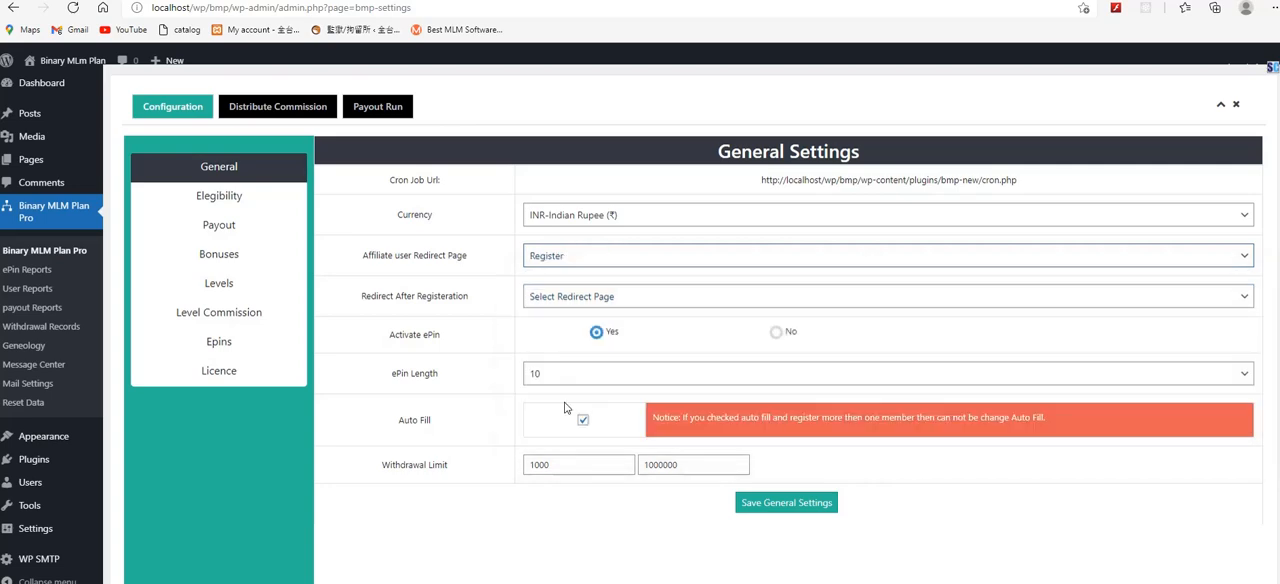
pyautogui.click(492, 310)
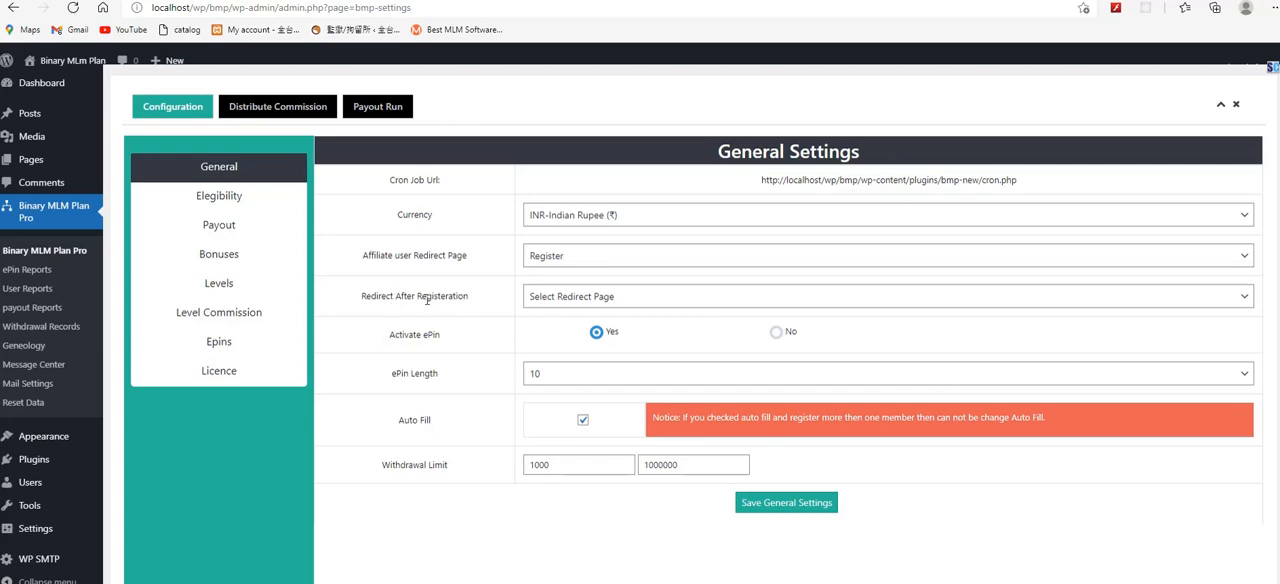
pyautogui.click(560, 298)
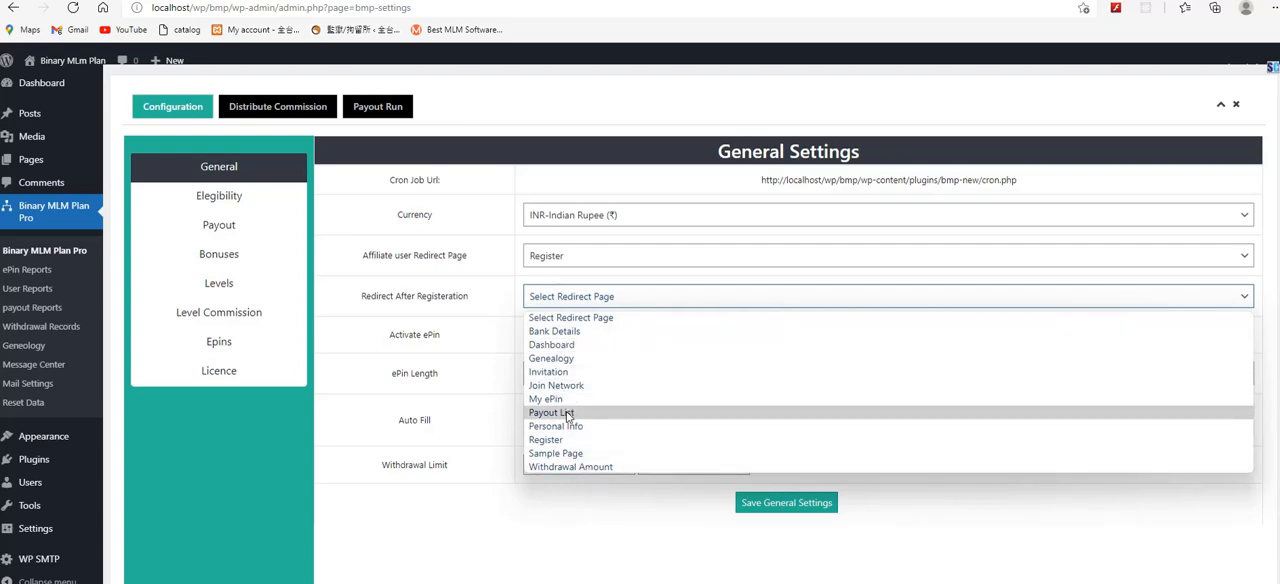
pyautogui.click(560, 346)
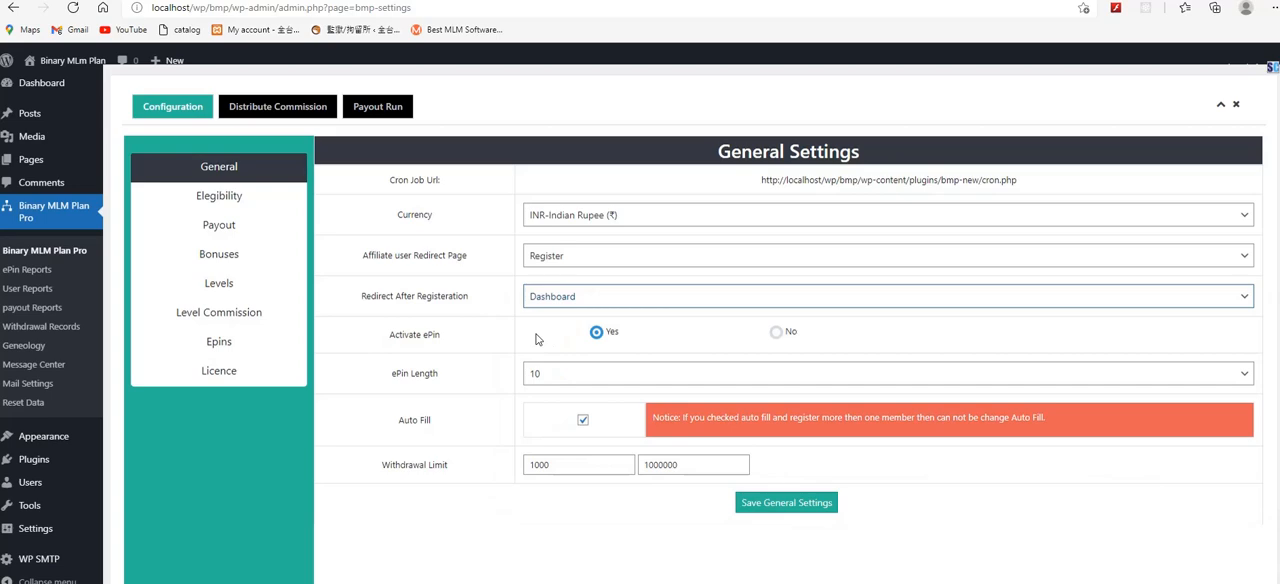
pyautogui.click(460, 343)
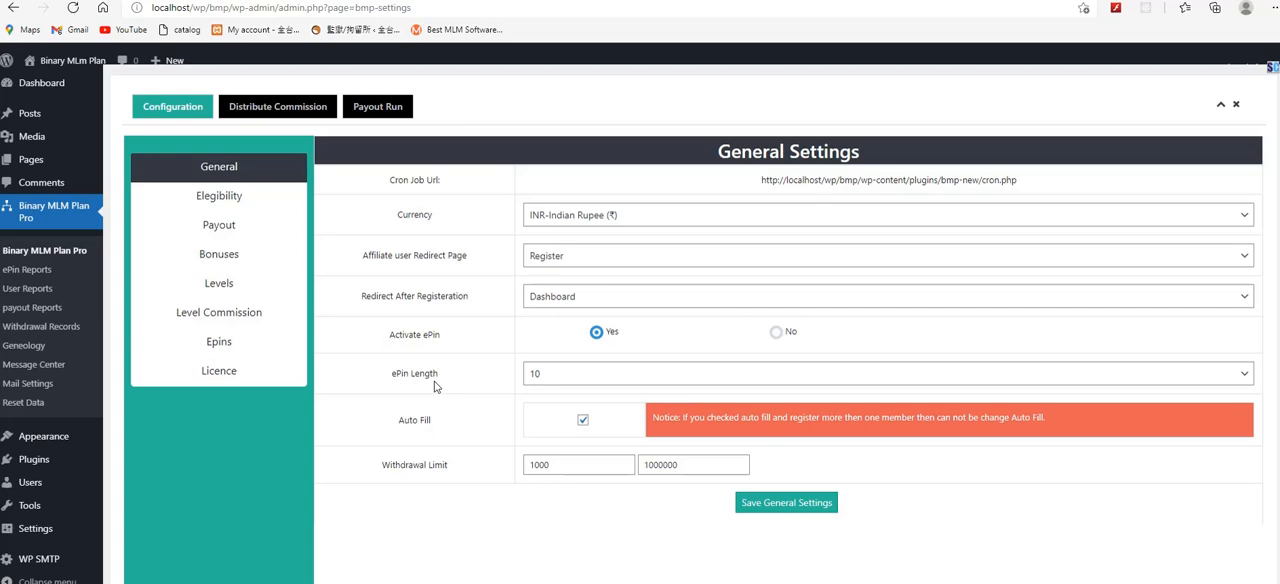
# Step: Check the available ePin lengths and the withdrawal limit fields, and save the general settings
pyautogui.click(552, 378)
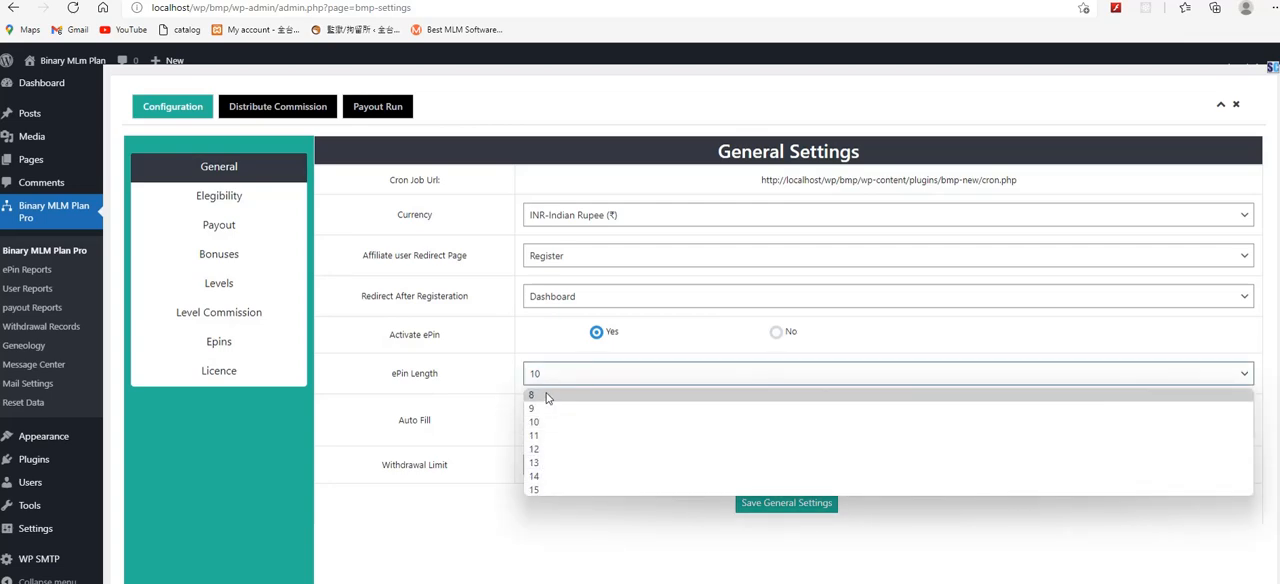
pyautogui.click(496, 403)
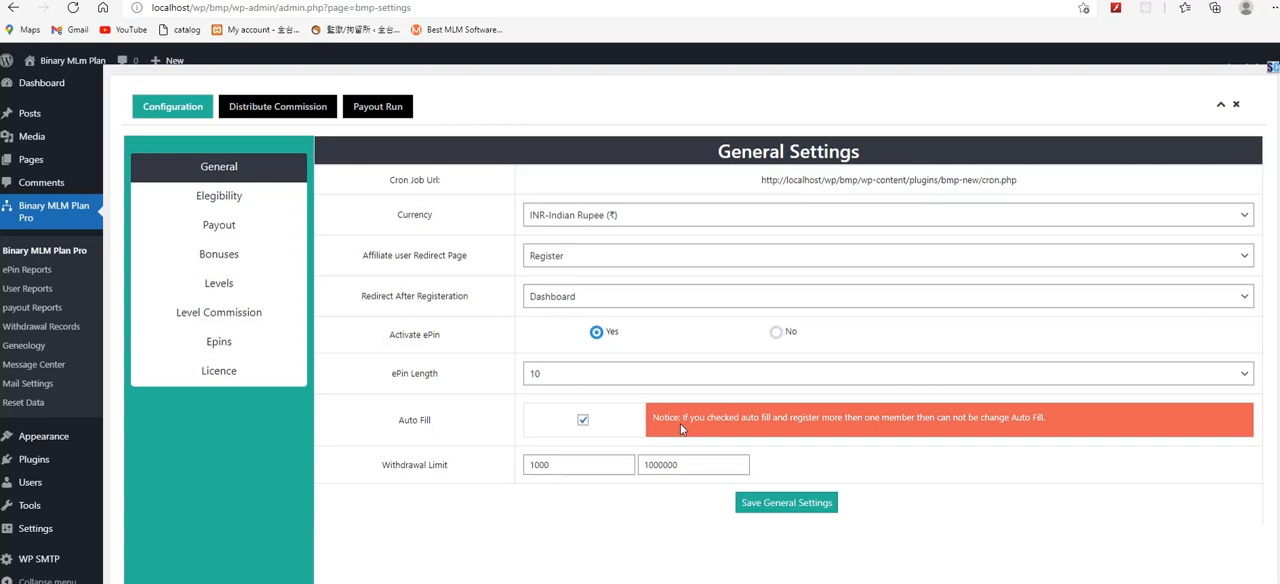
pyautogui.doubleClick(443, 468)
pyautogui.click(443, 468)
pyautogui.moveTo(577, 464); pyautogui.dragTo(497, 467)
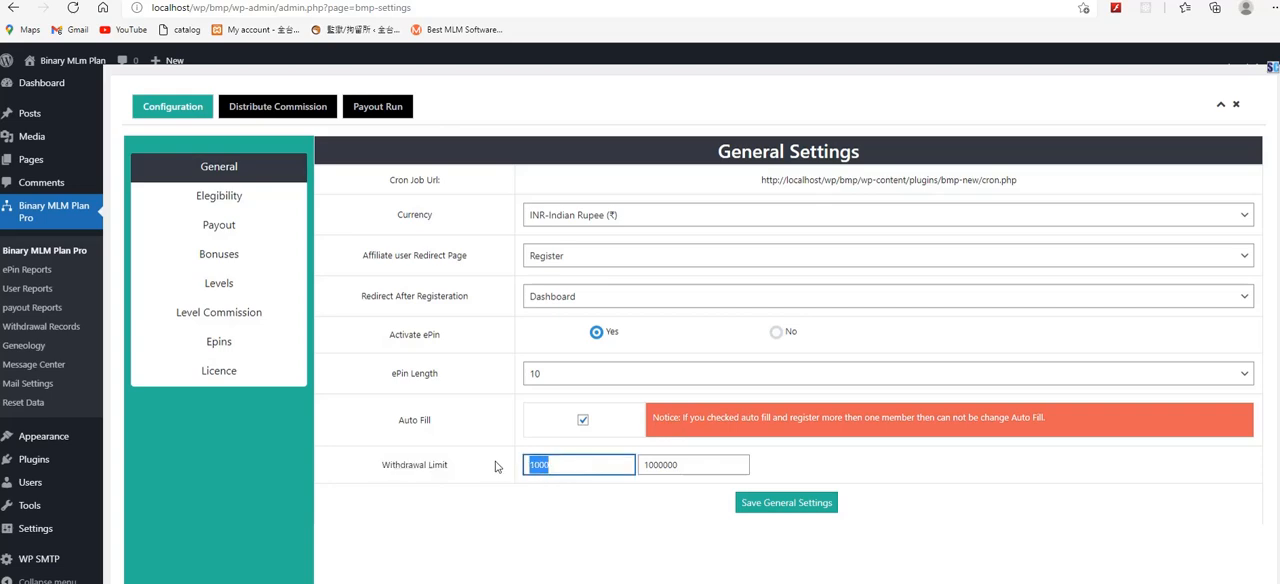
pyautogui.click(676, 492)
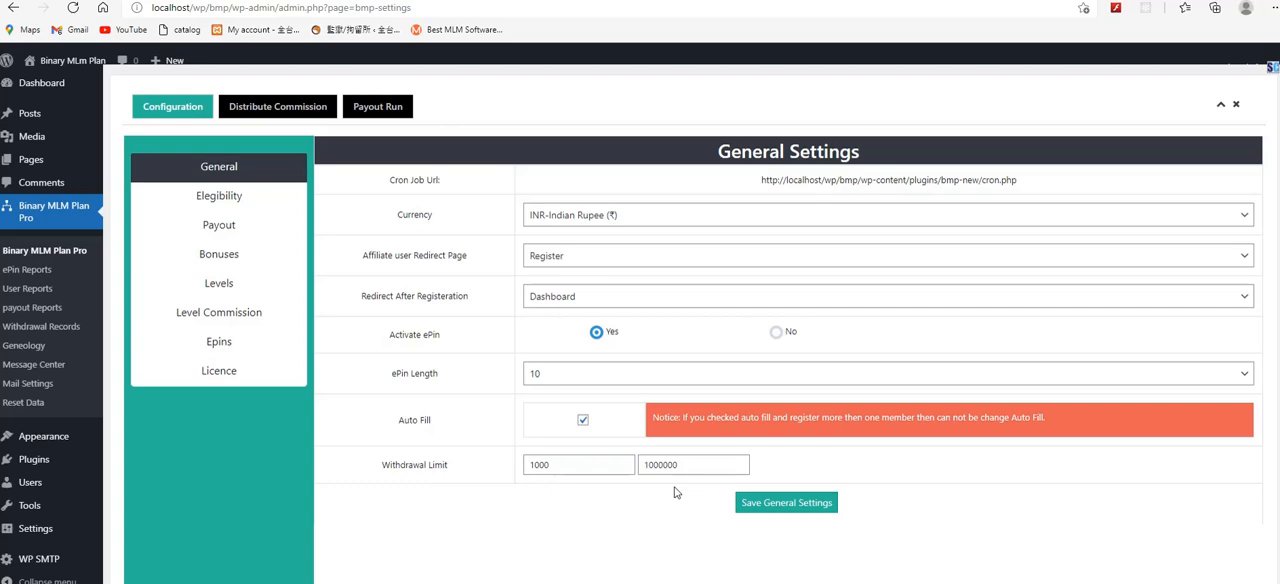
pyautogui.click(572, 468)
pyautogui.click(600, 503)
pyautogui.click(717, 462)
pyautogui.click(784, 470)
pyautogui.click(750, 507)
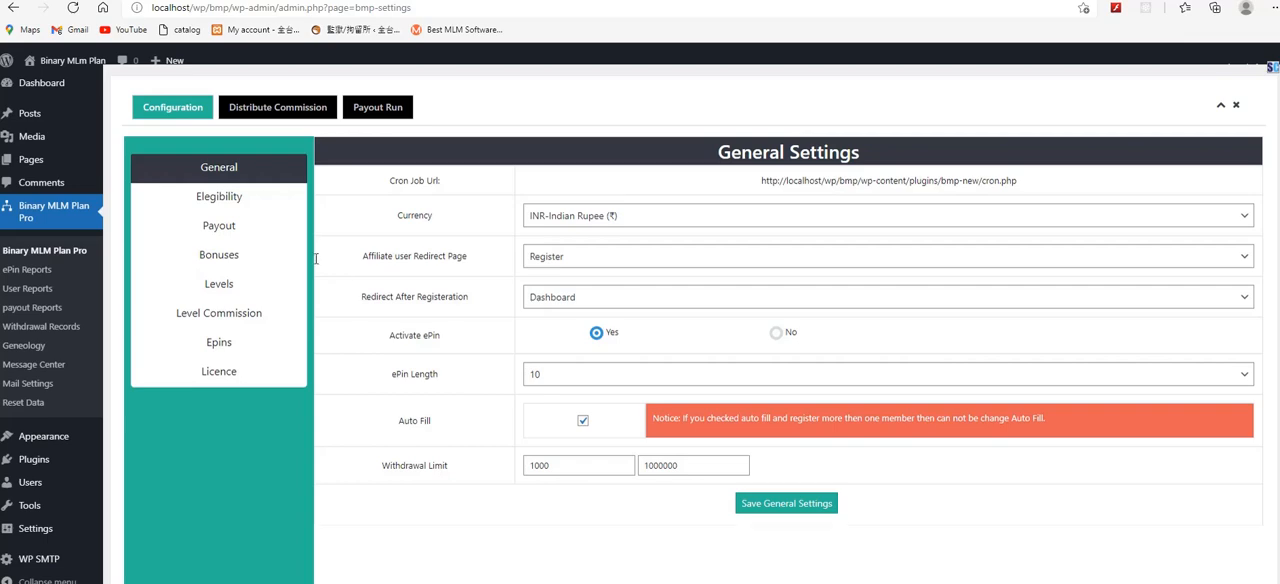
# Step: Set the direct paid referrals to 1 in the eligibility settings and save them
pyautogui.click(266, 204)
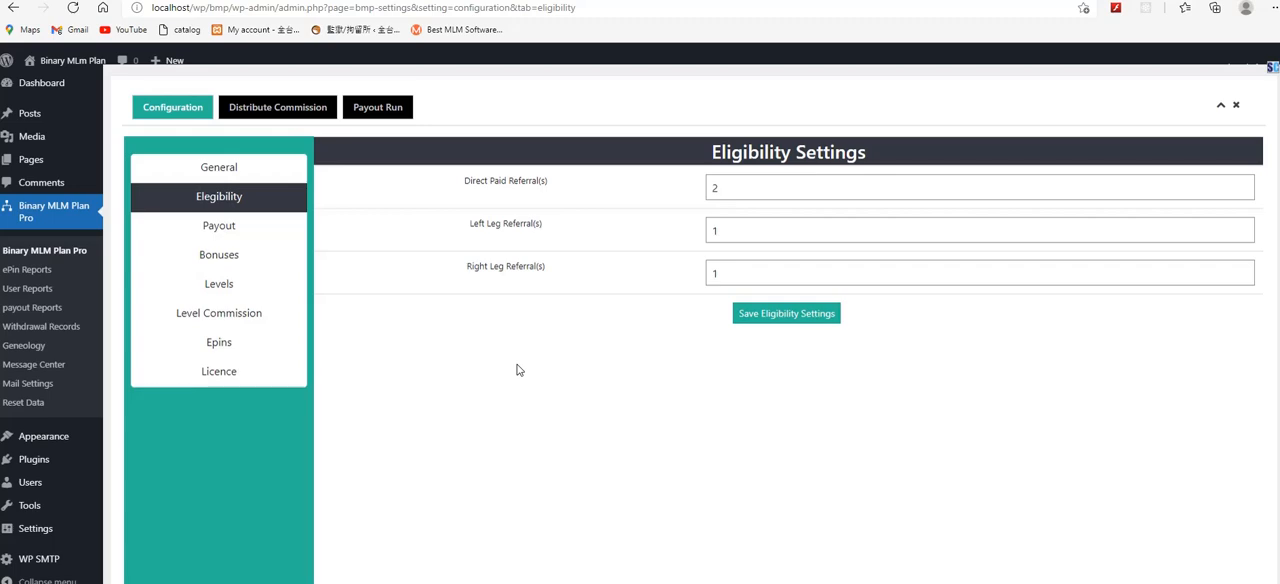
pyautogui.doubleClick(739, 183)
pyautogui.write('1')
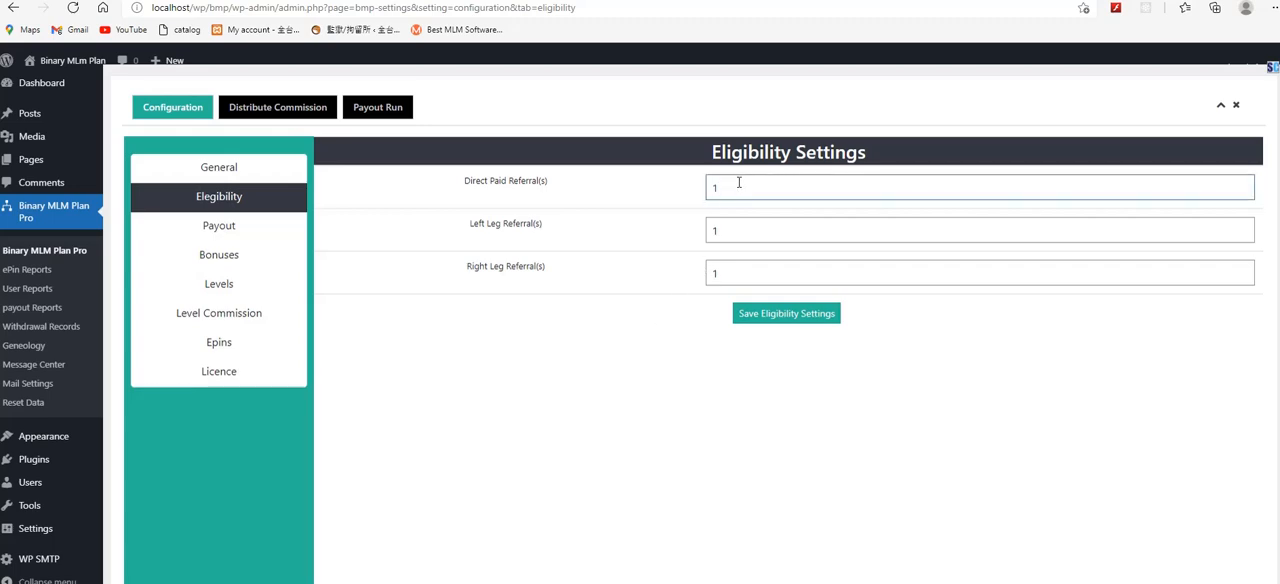
pyautogui.click(777, 322)
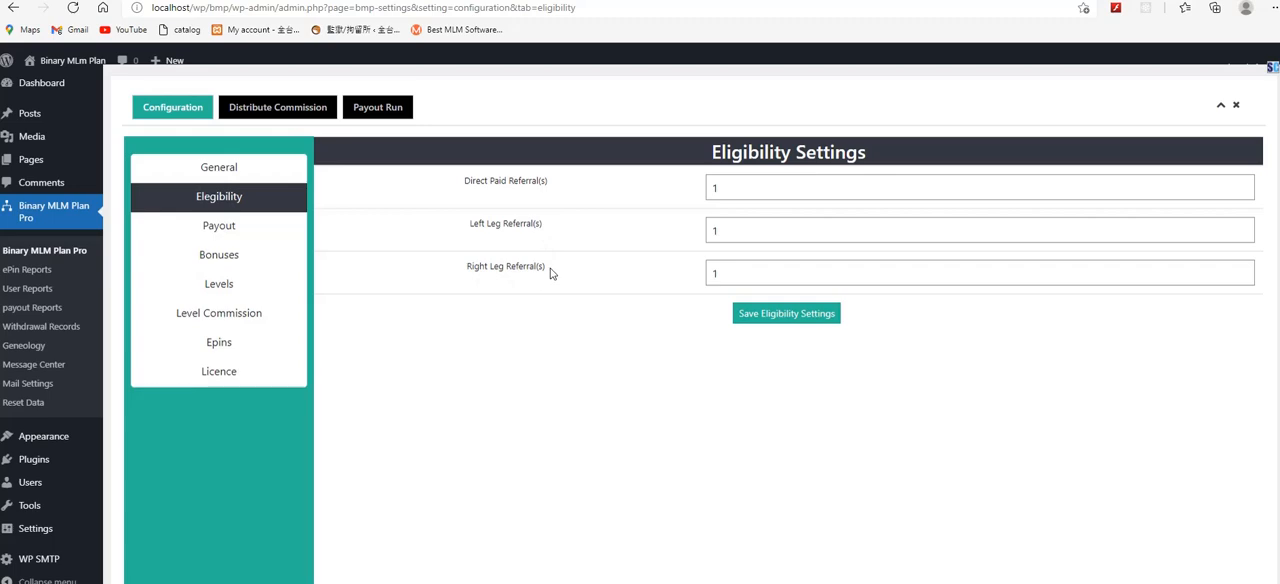
pyautogui.moveTo(549, 273); pyautogui.dragTo(465, 268)
pyautogui.click(549, 229)
pyautogui.click(765, 318)
# Step: Check the amount type options for the initial pair in the payout settings, and save the payout settings
pyautogui.click(236, 234)
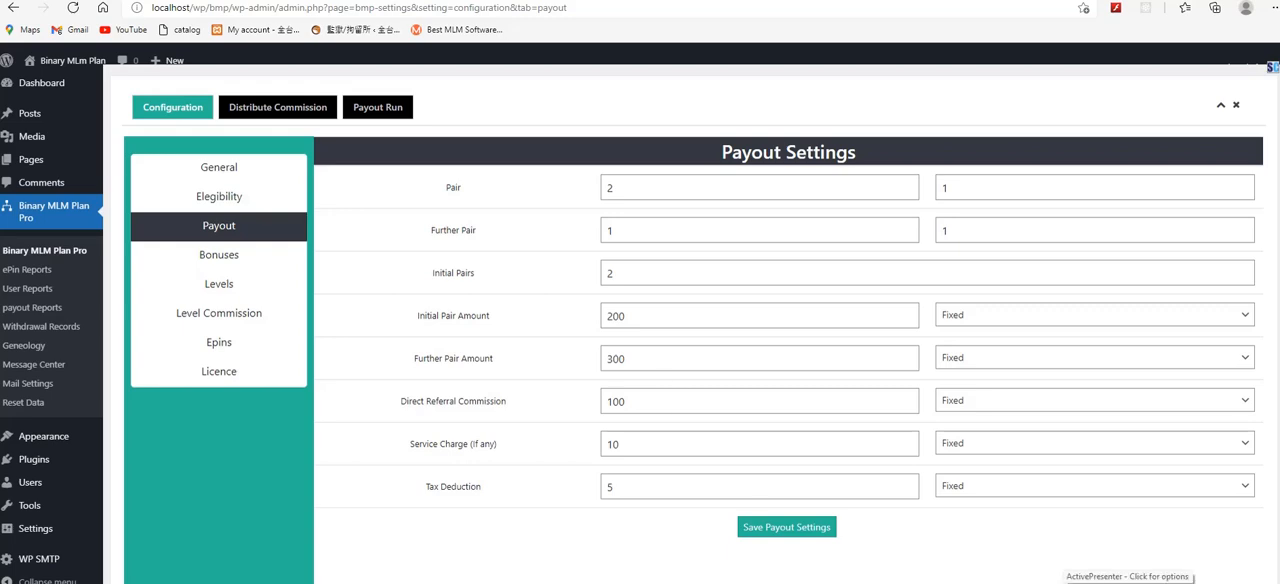
pyautogui.click(1130, 582)
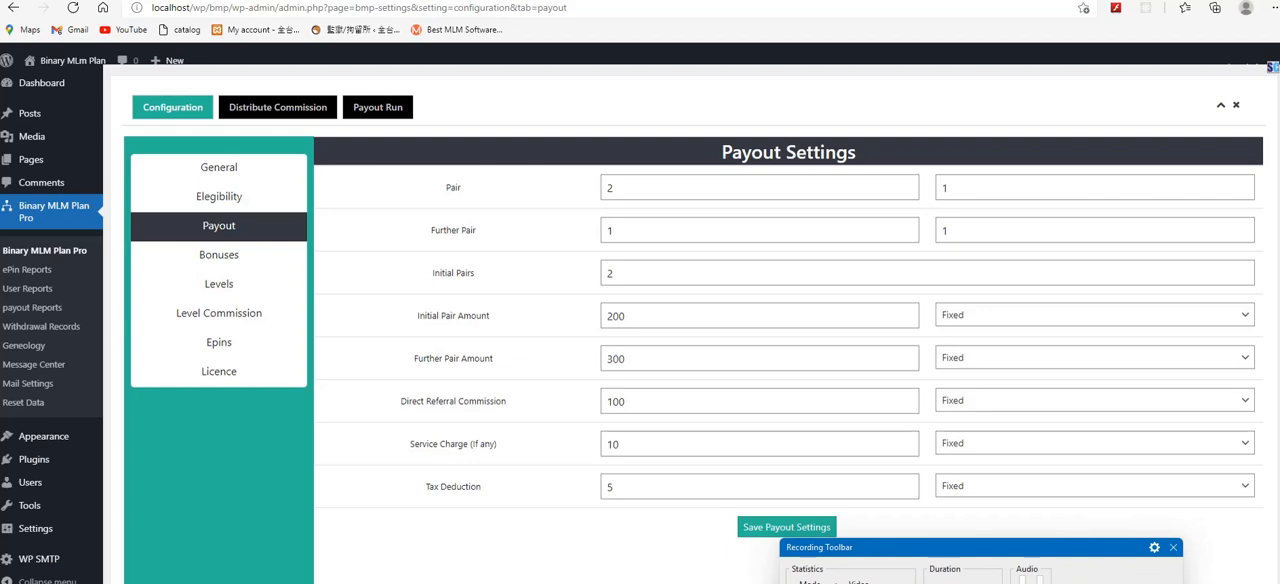
pyautogui.click(1080, 582)
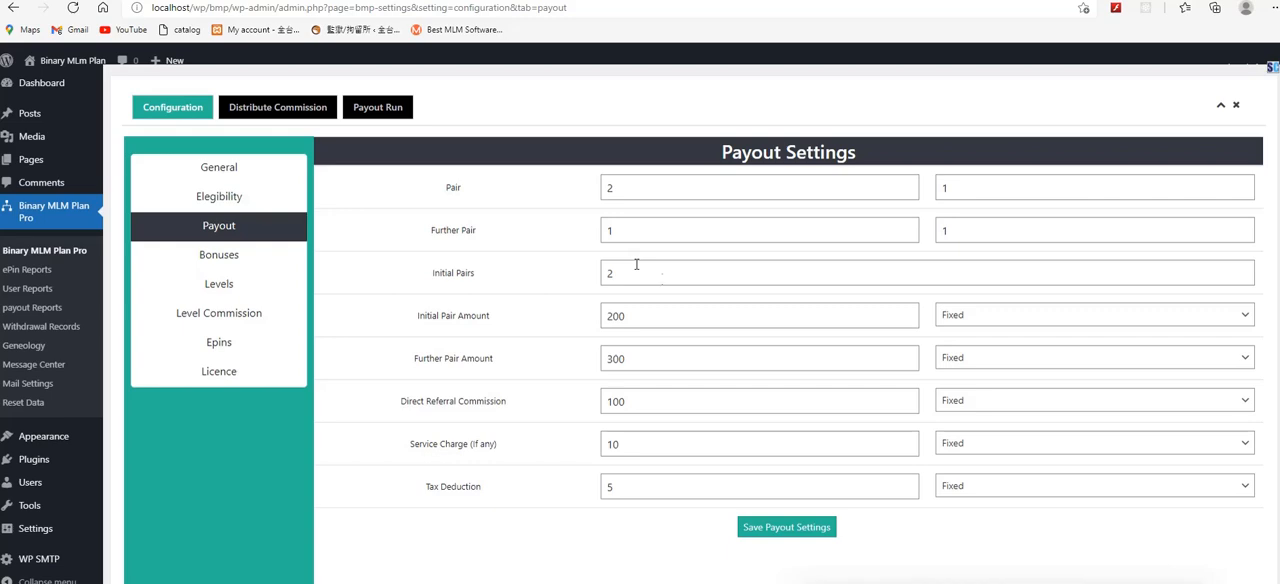
pyautogui.click(1110, 316)
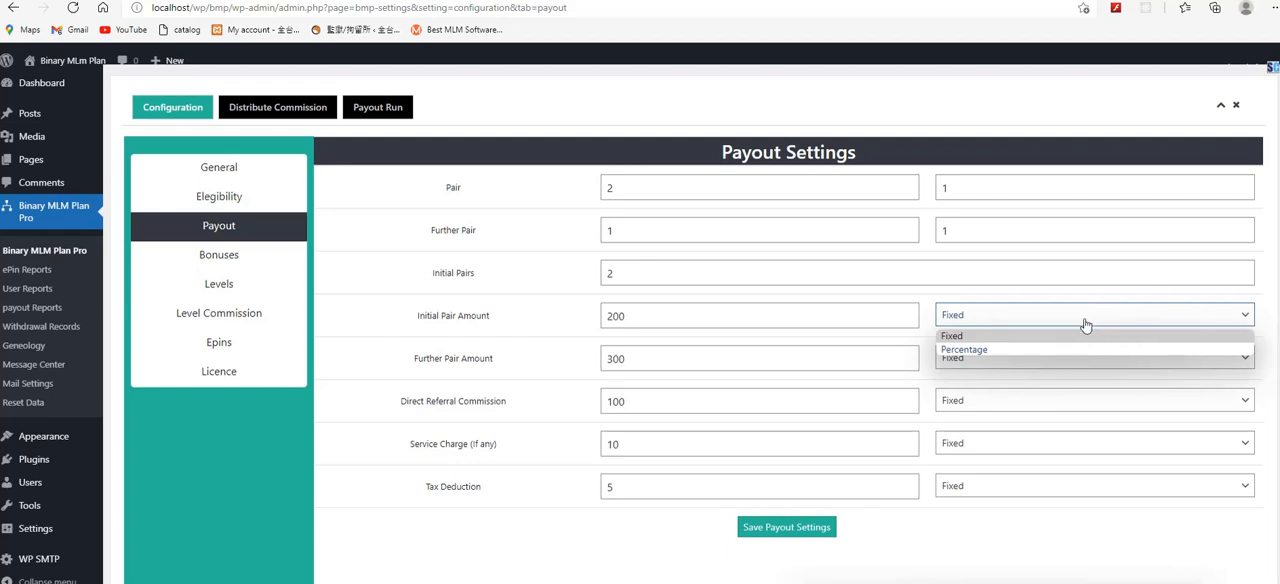
pyautogui.click(1003, 297)
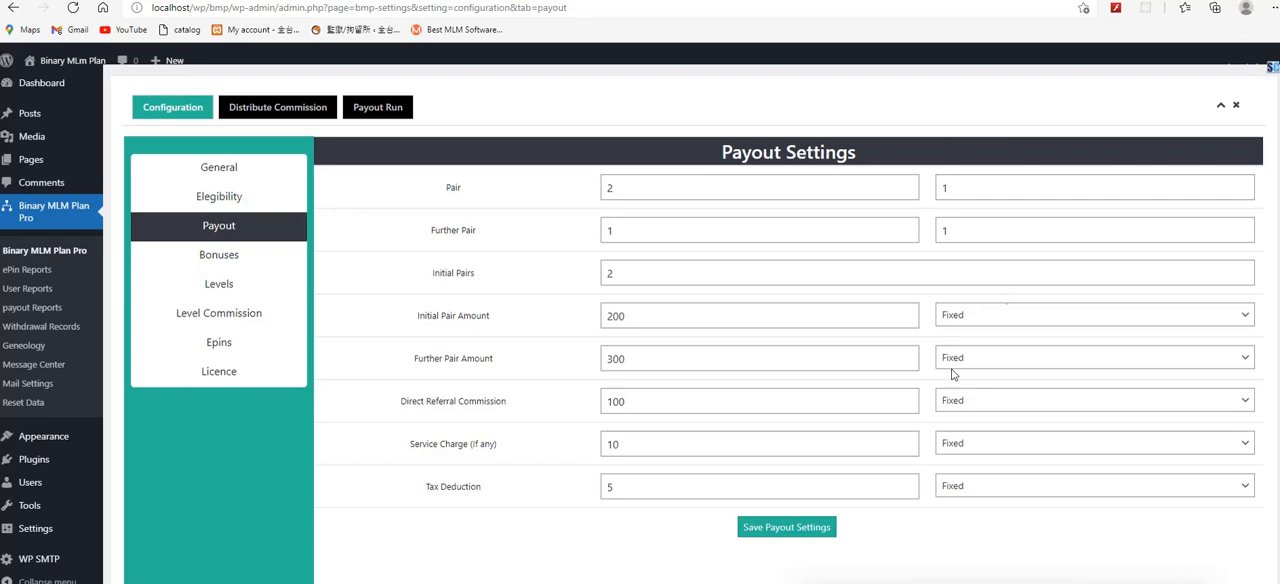
pyautogui.click(815, 533)
# Step: Examine the bonus criteria options and the thresholds and amounts of the three bonus slabs
pyautogui.click(245, 260)
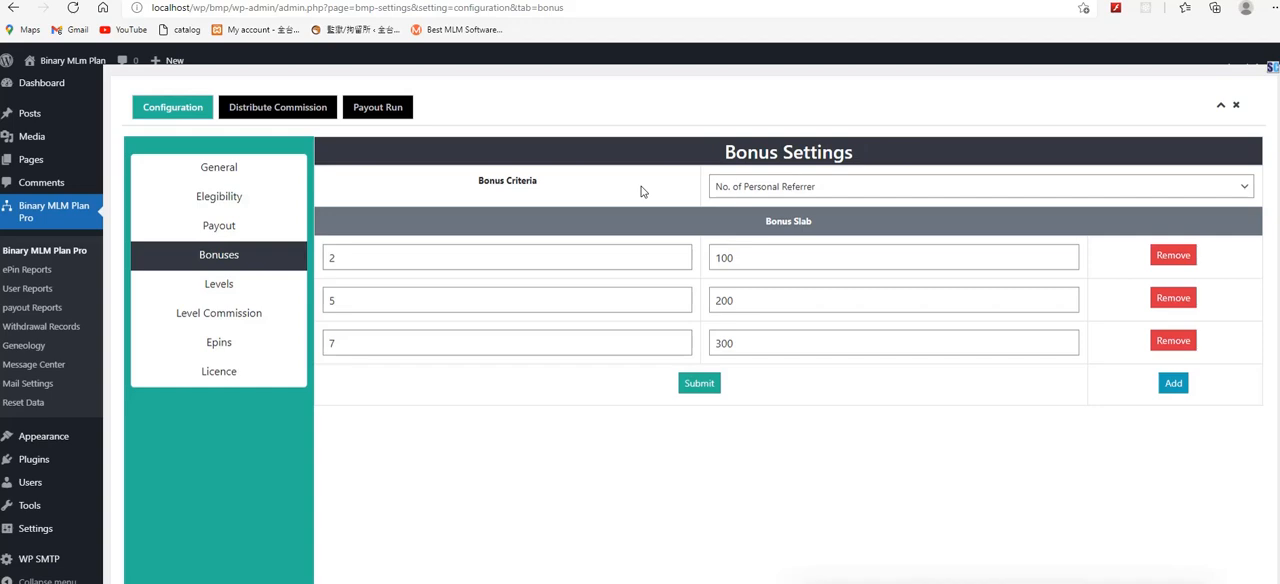
pyautogui.click(740, 189)
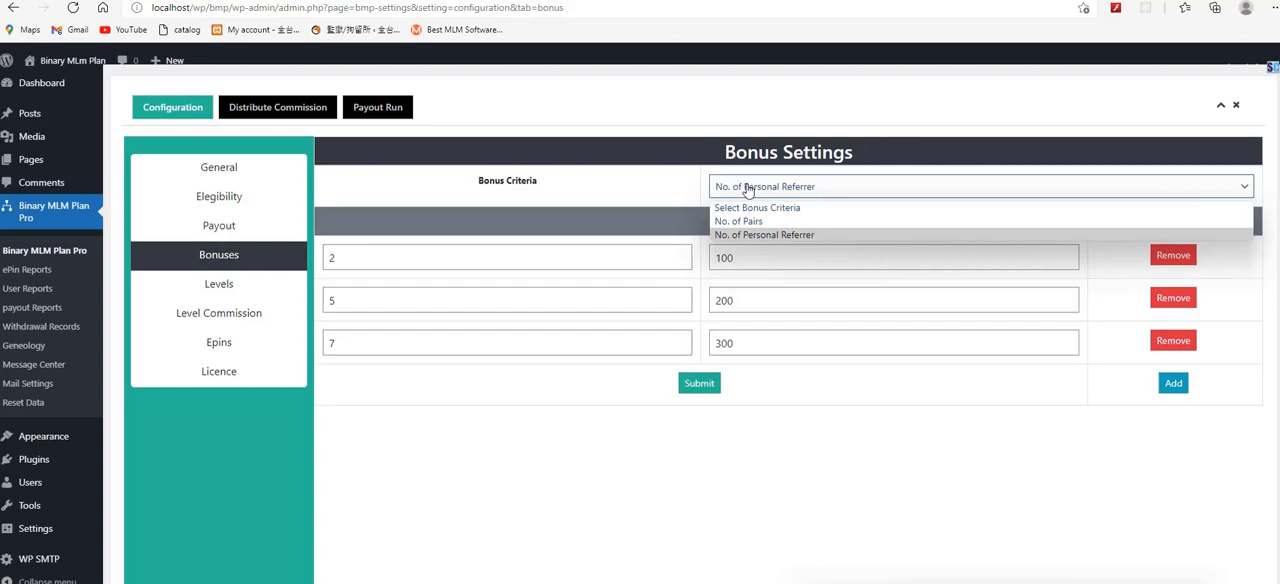
pyautogui.click(680, 230)
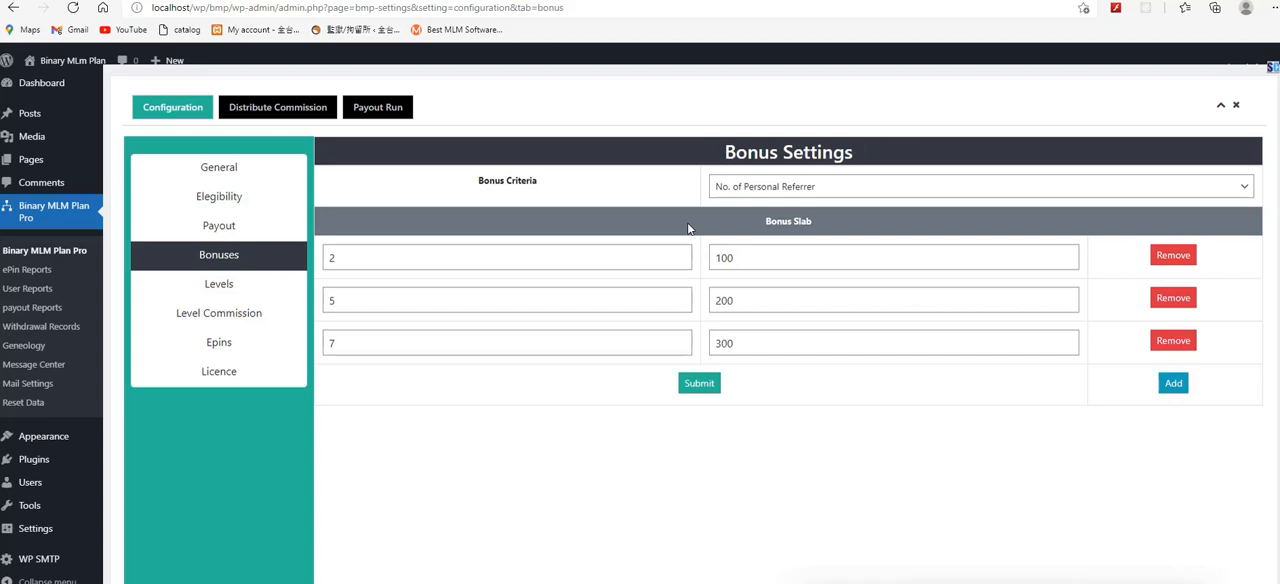
pyautogui.click(598, 257)
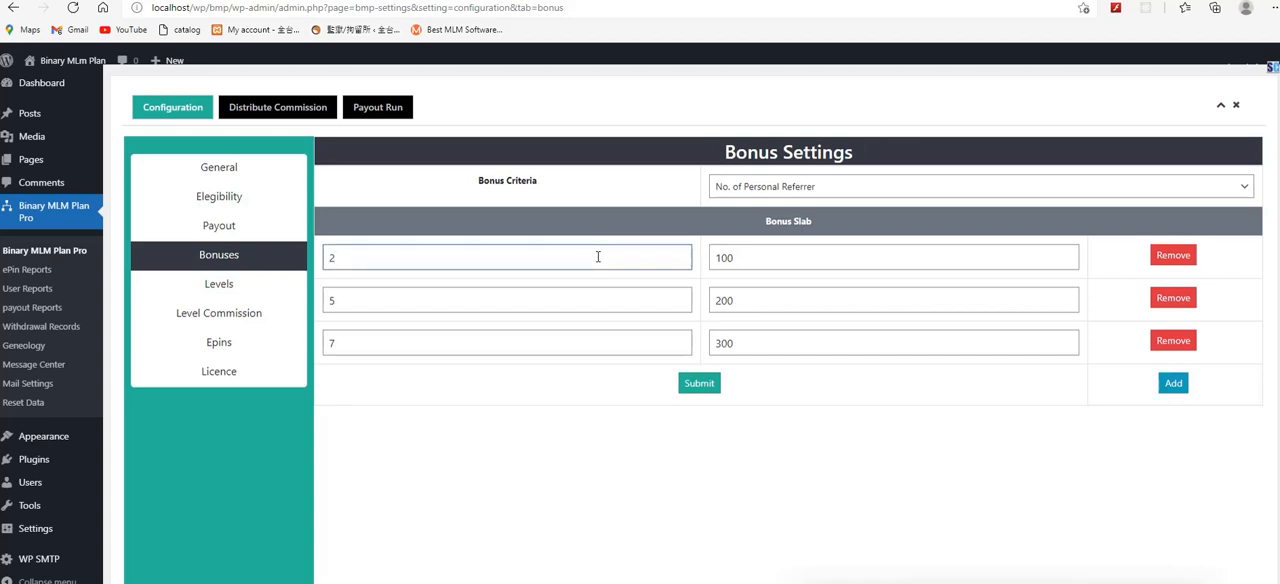
pyautogui.click(762, 257)
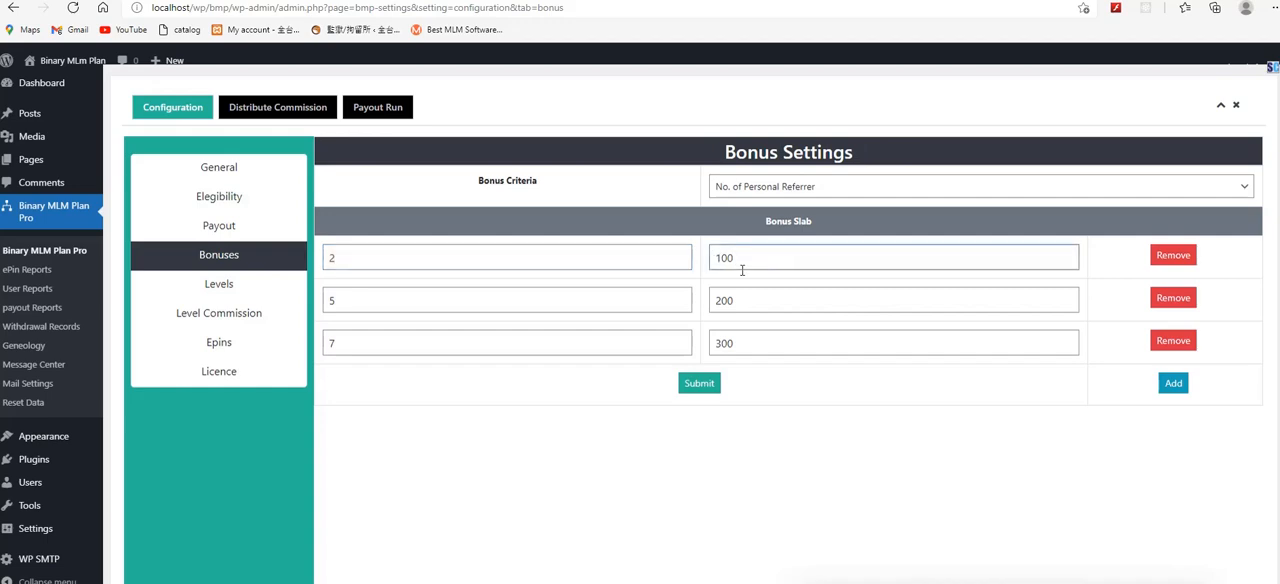
pyautogui.click(459, 302)
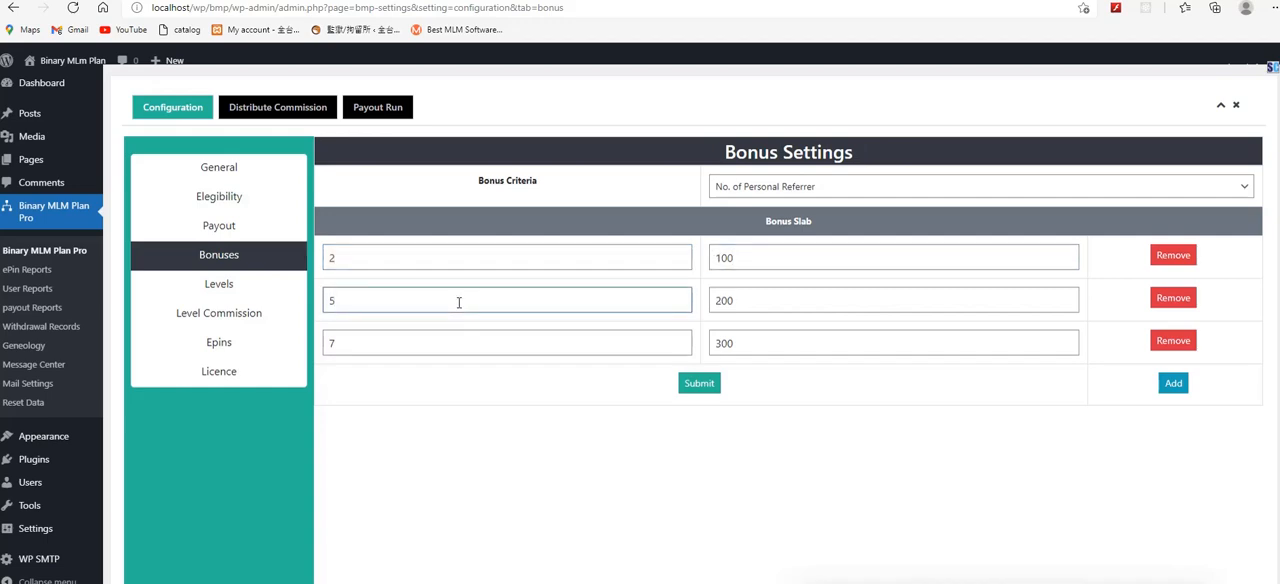
pyautogui.moveTo(749, 298); pyautogui.dragTo(713, 300)
pyautogui.click(449, 343)
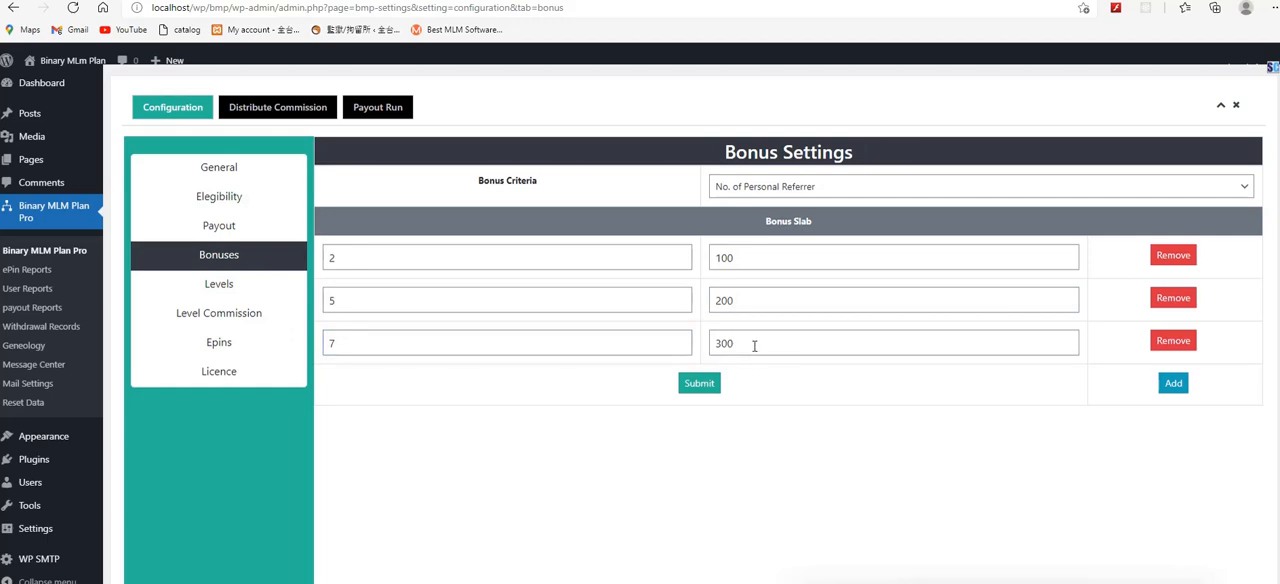
pyautogui.moveTo(741, 346); pyautogui.dragTo(688, 344)
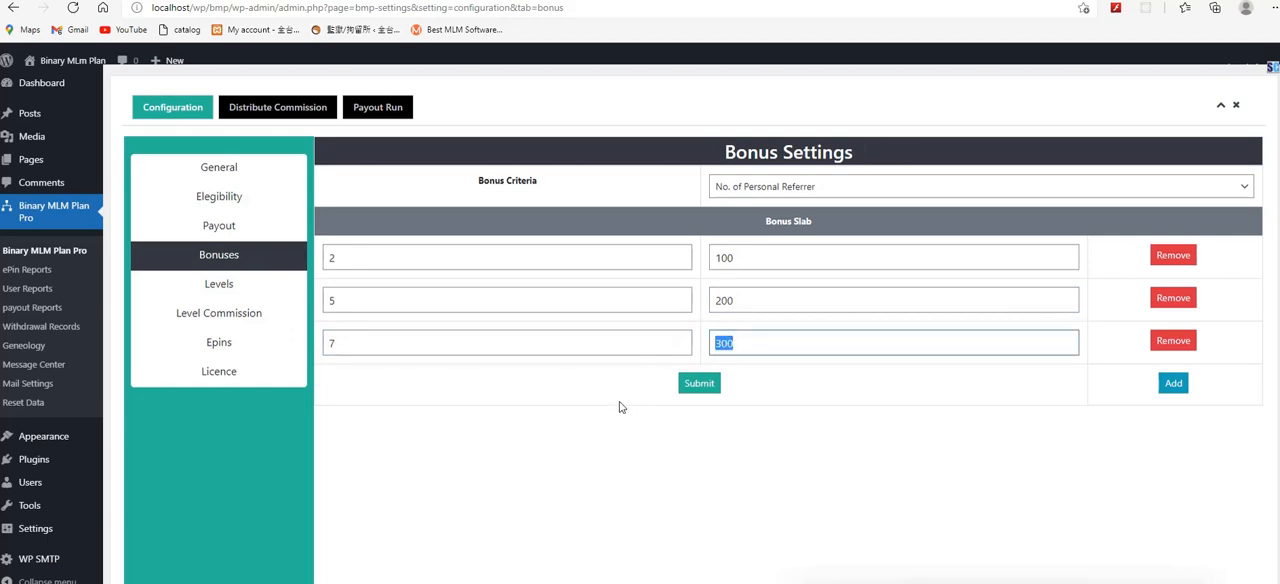
pyautogui.click(775, 398)
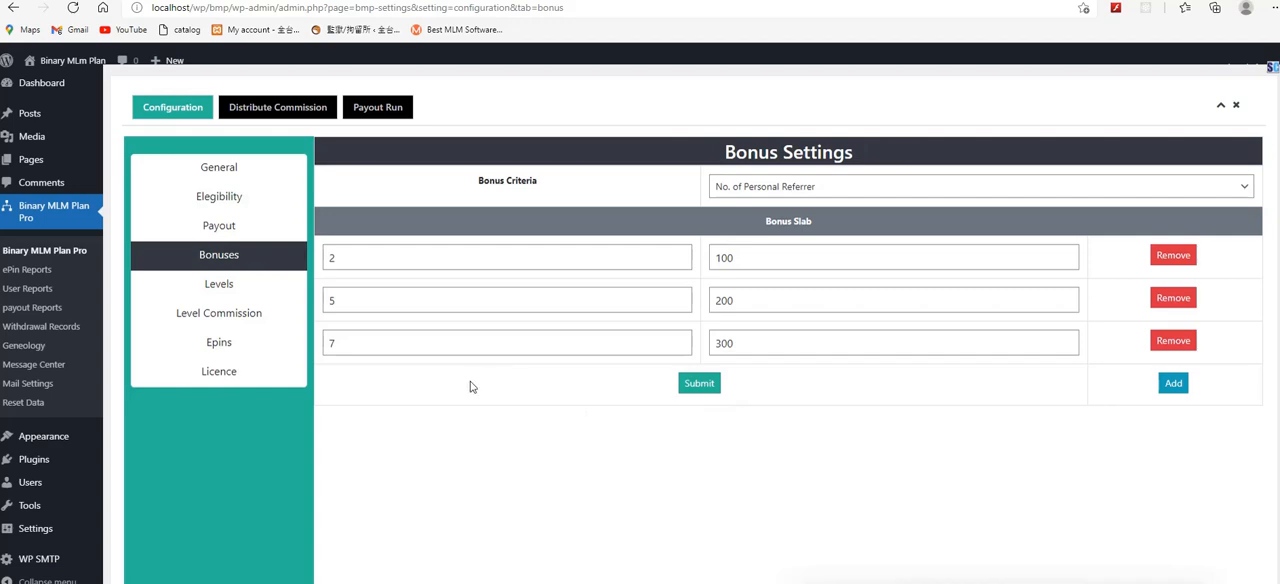
# Step: Disable the levels feature and save, and enable it again and save the levels settings
pyautogui.click(257, 290)
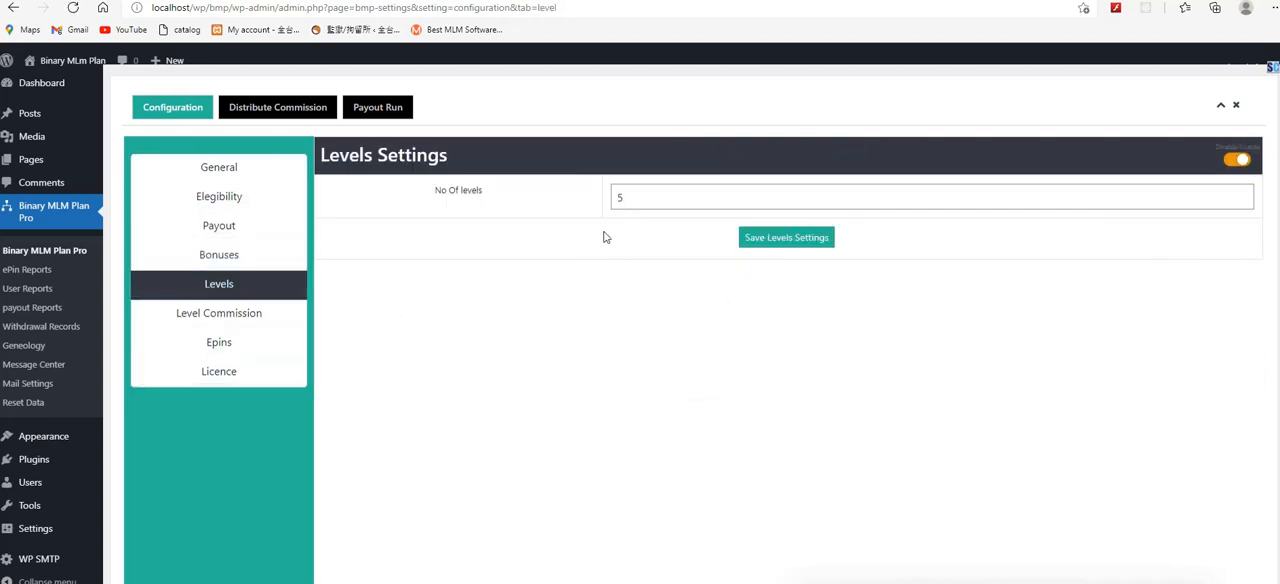
pyautogui.click(1238, 162)
pyautogui.click(801, 249)
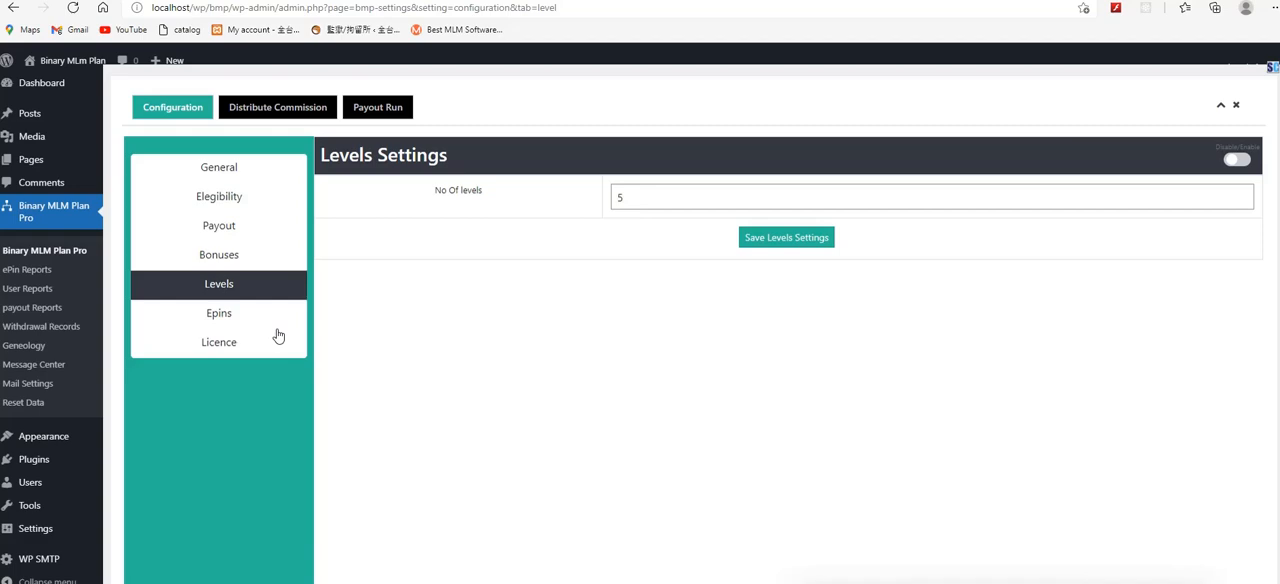
pyautogui.click(1240, 161)
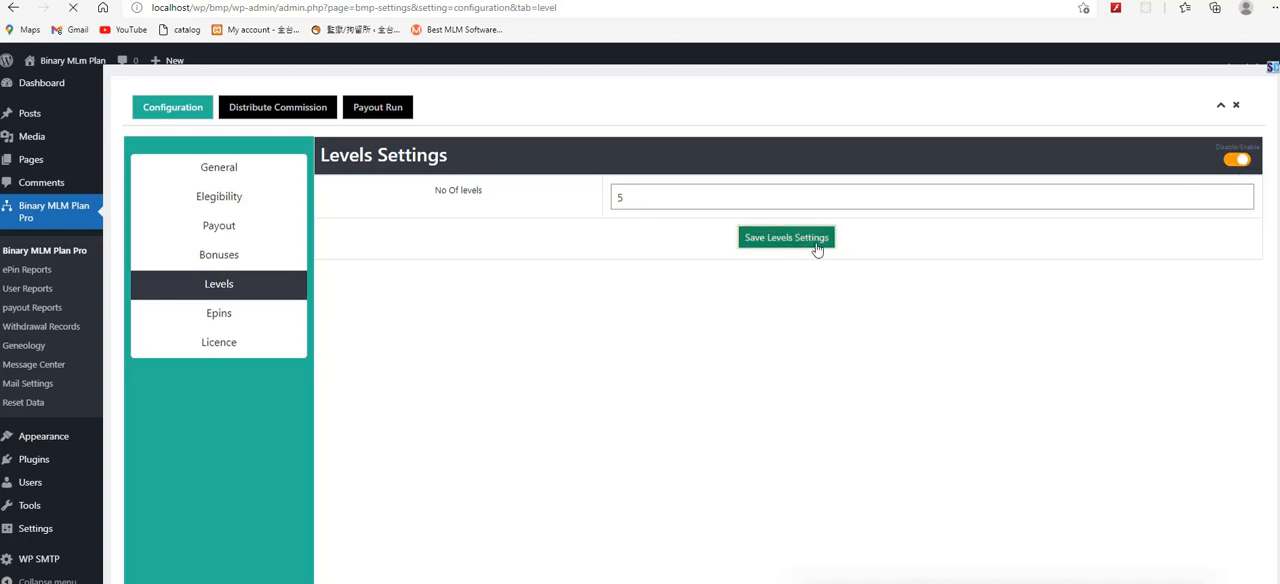
pyautogui.click(815, 248)
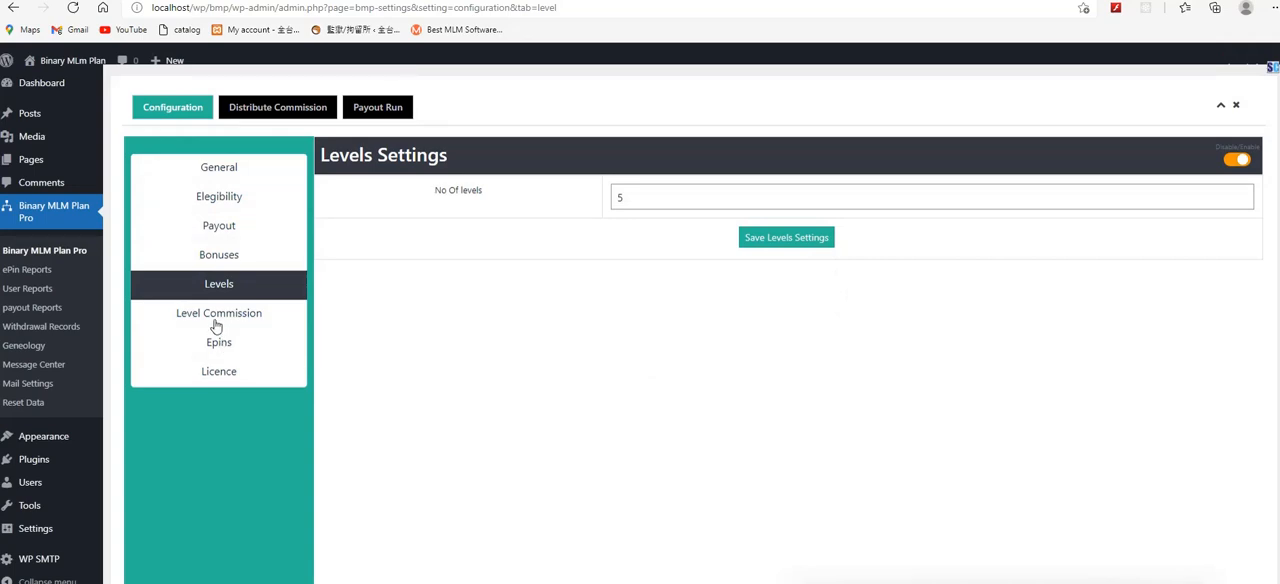
# Step: Save the level commission settings and open the e-pin settings
pyautogui.click(213, 318)
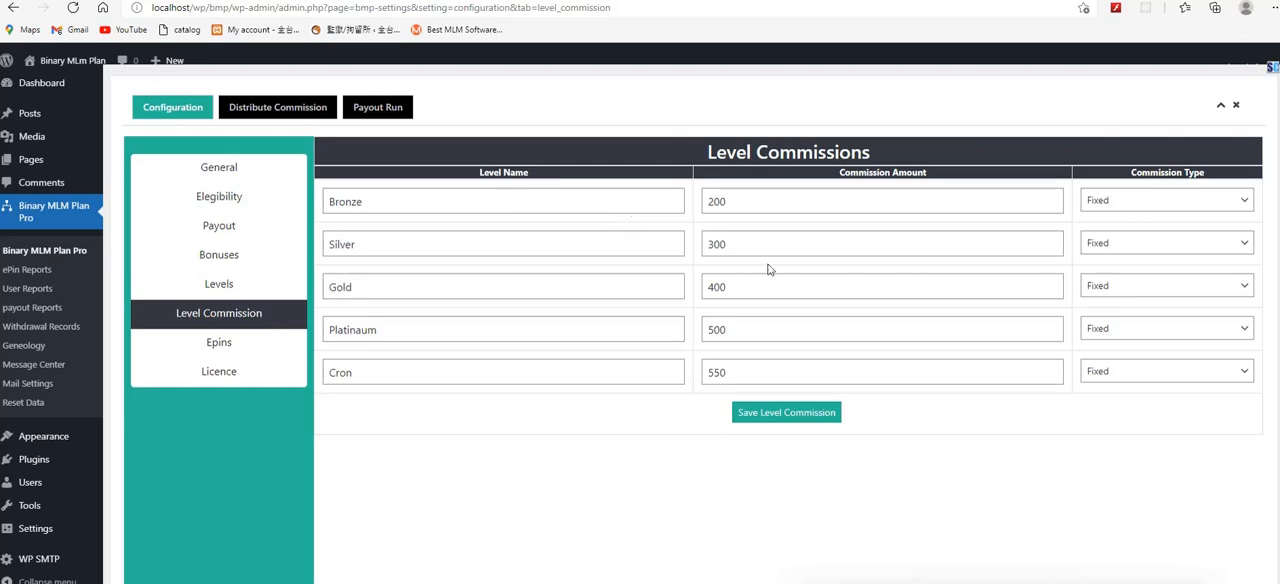
pyautogui.click(812, 419)
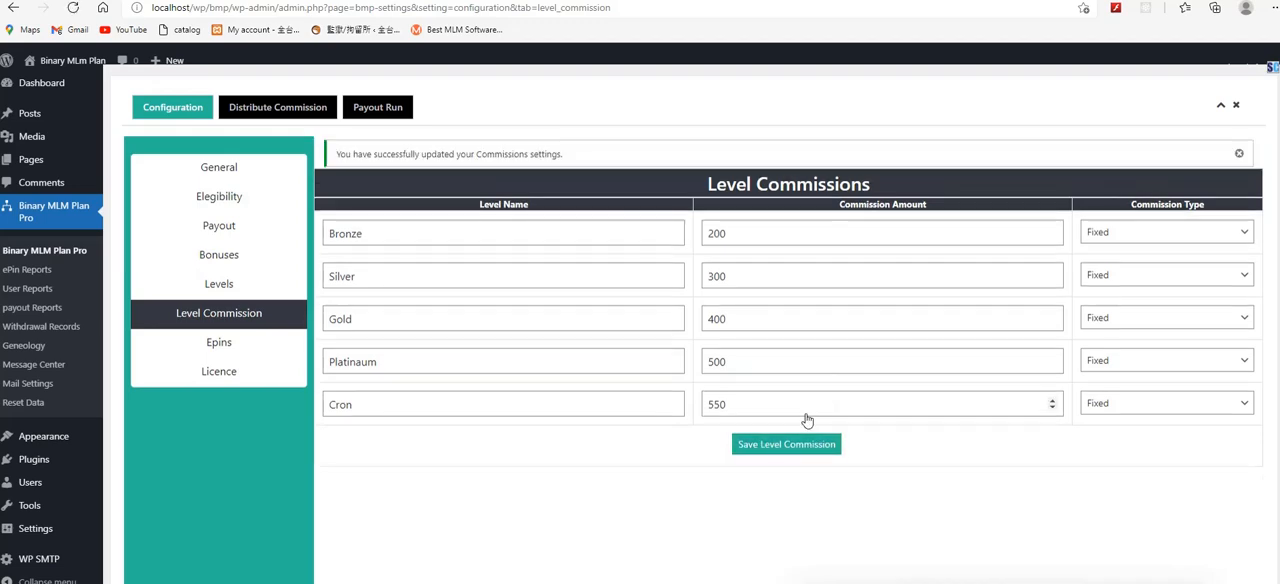
pyautogui.click(238, 348)
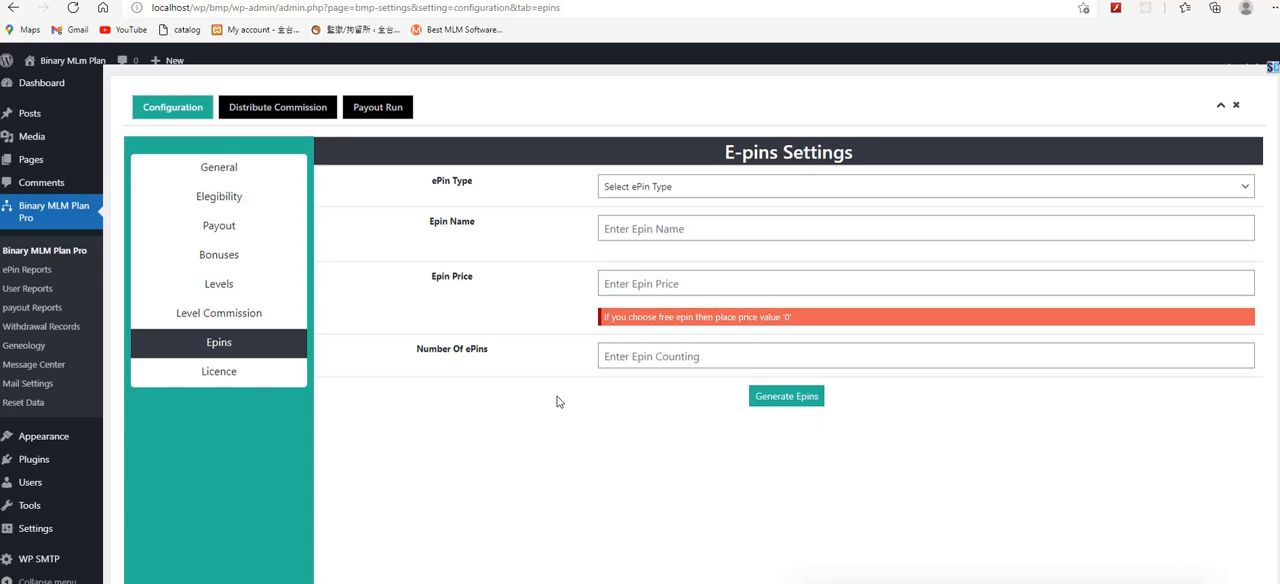
# Step: Set the ePin type to Regular, the e-pin name to Package 1 and the price to 4000
pyautogui.click(660, 193)
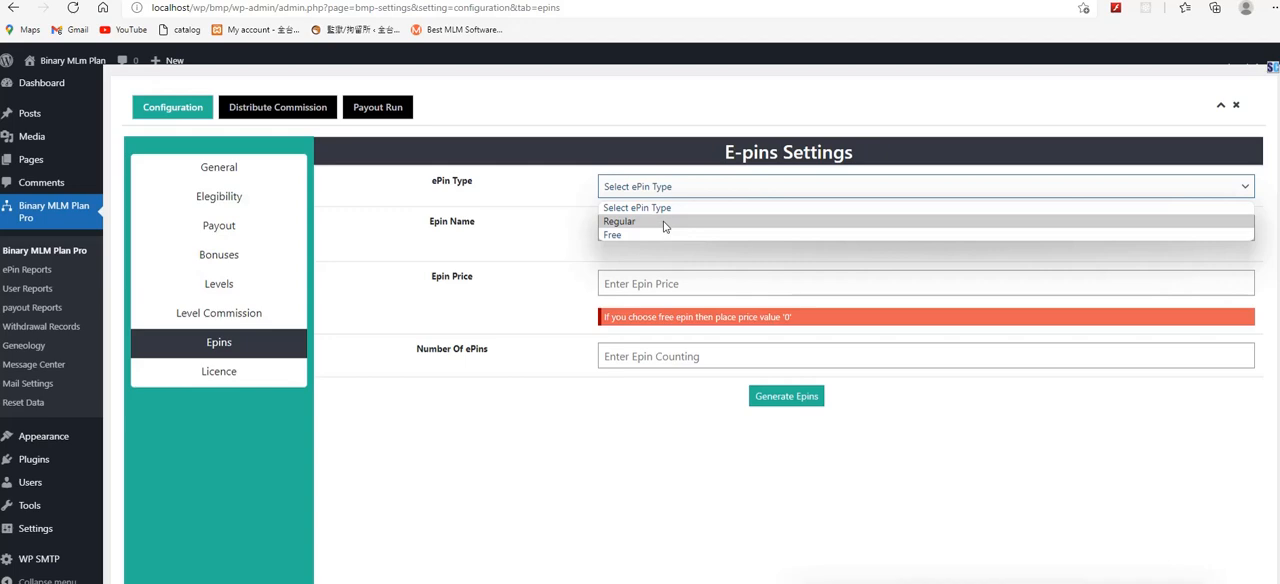
pyautogui.click(665, 222)
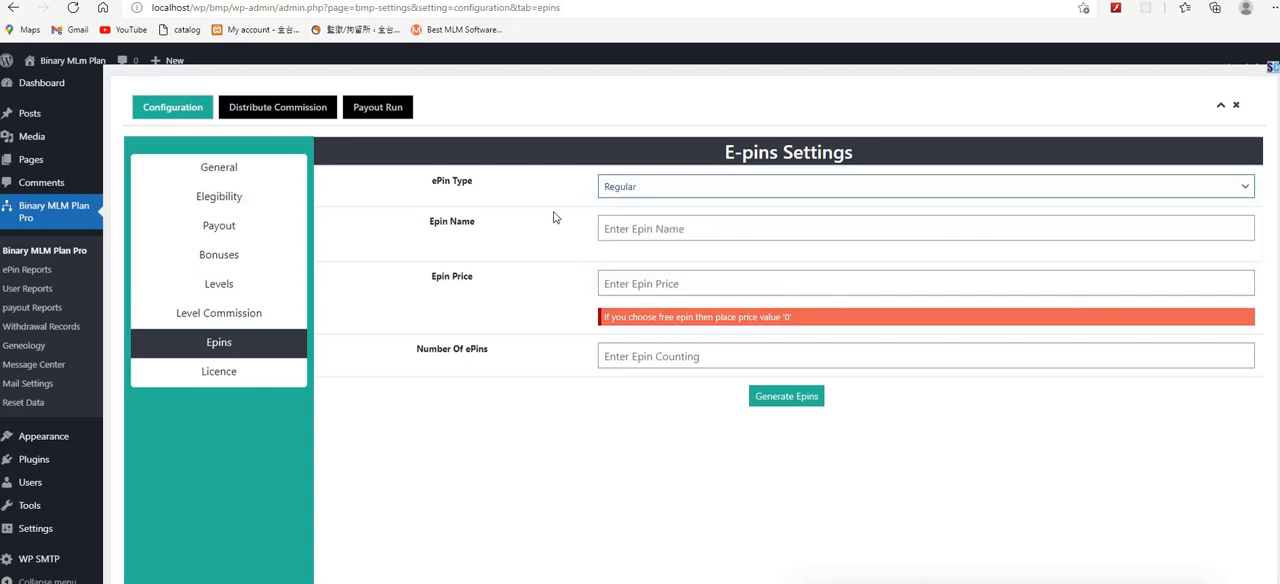
pyautogui.click(645, 228)
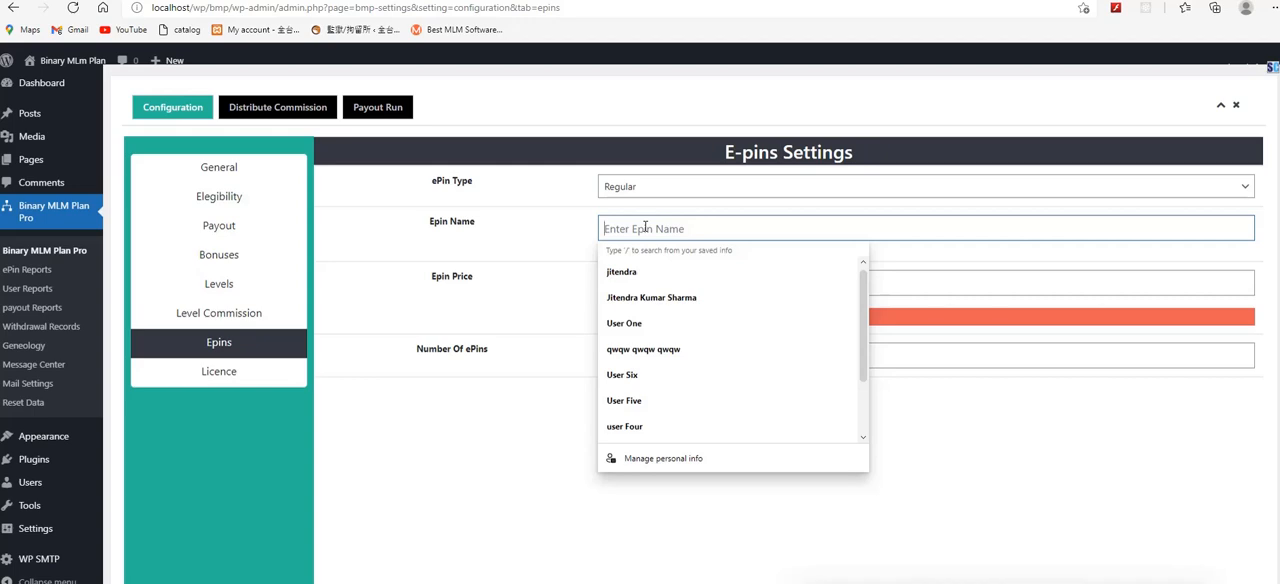
pyautogui.write('Package1')
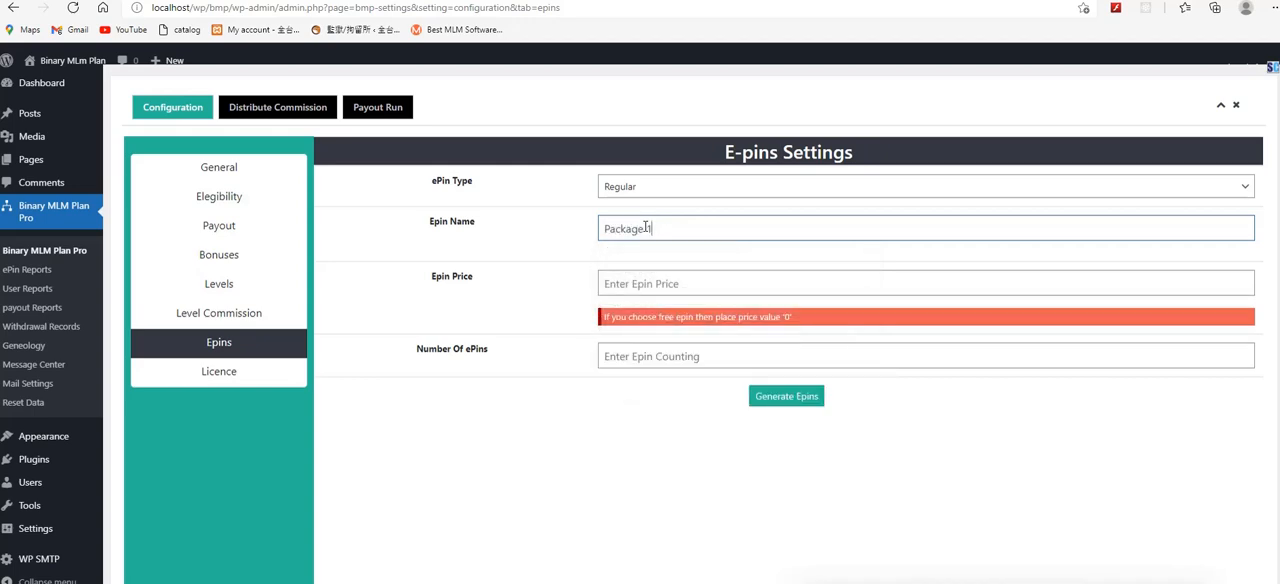
pyautogui.click(639, 287)
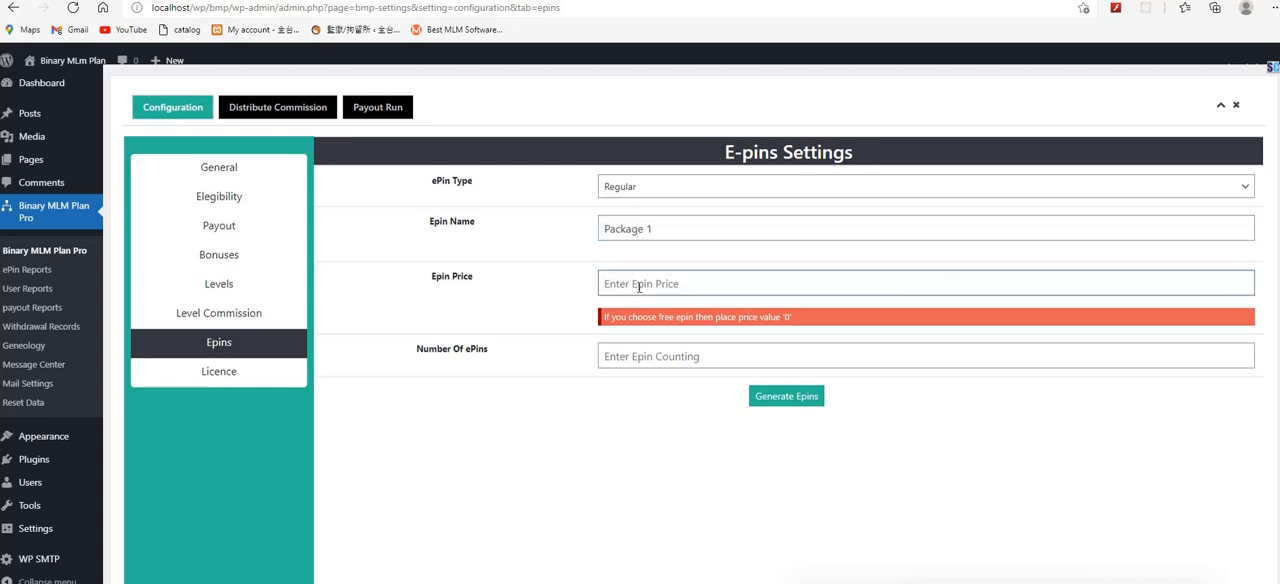
pyautogui.write('4000')
pyautogui.click(560, 305)
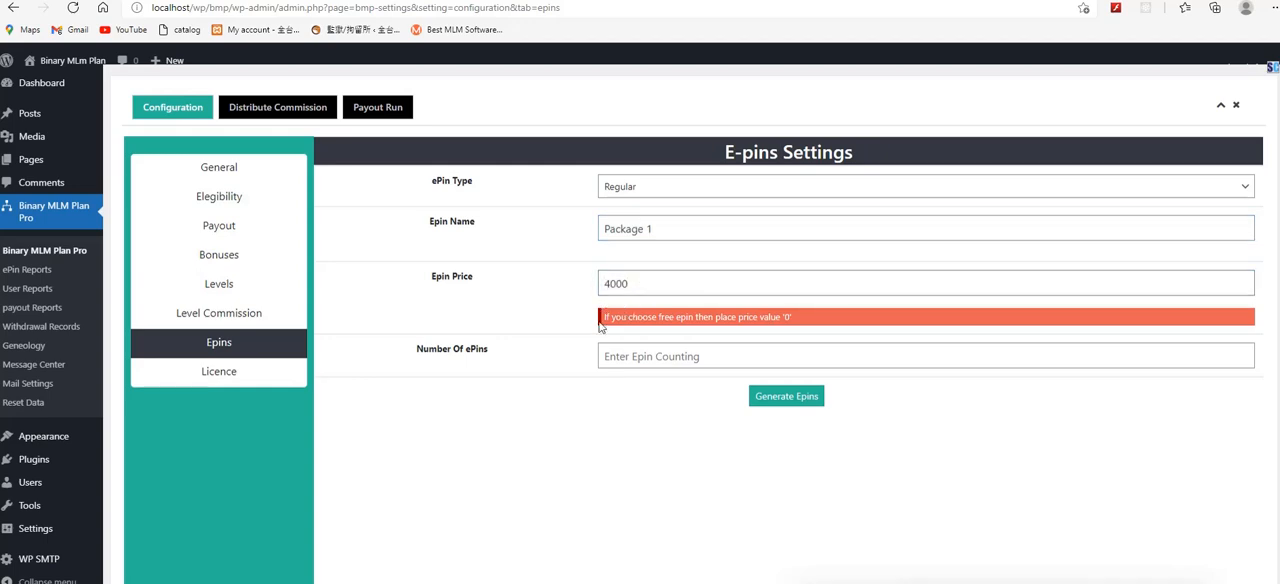
# Step: Set the number of ePins to 10 and generate the e-pins
pyautogui.click(630, 362)
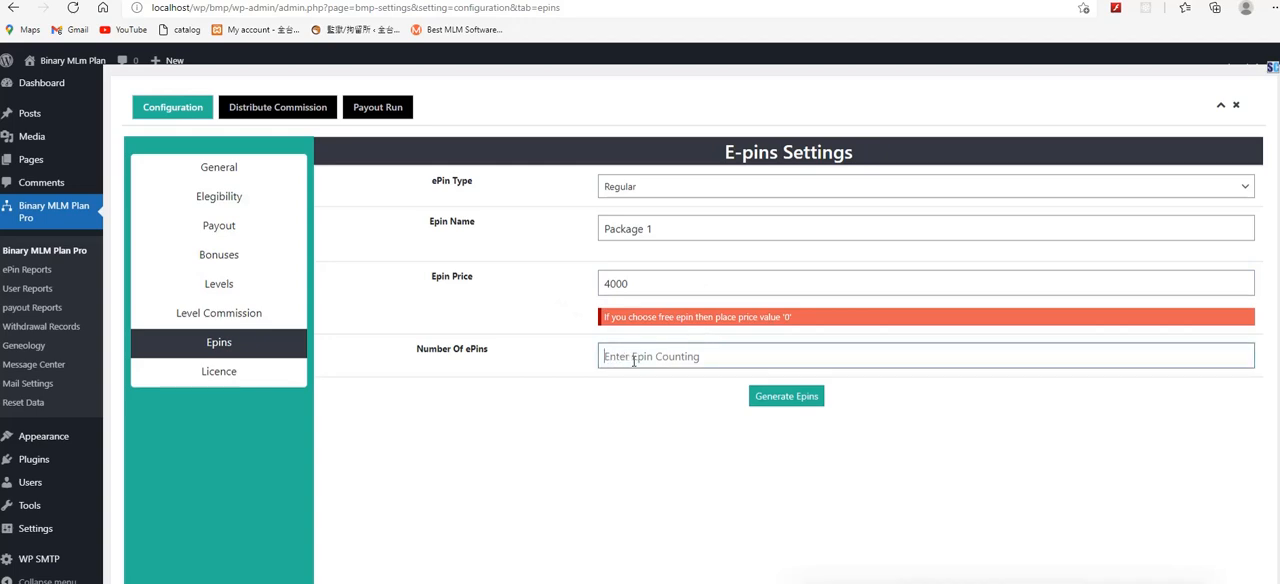
pyautogui.click(443, 349)
pyautogui.click(651, 360)
pyautogui.write('10')
pyautogui.click(775, 399)
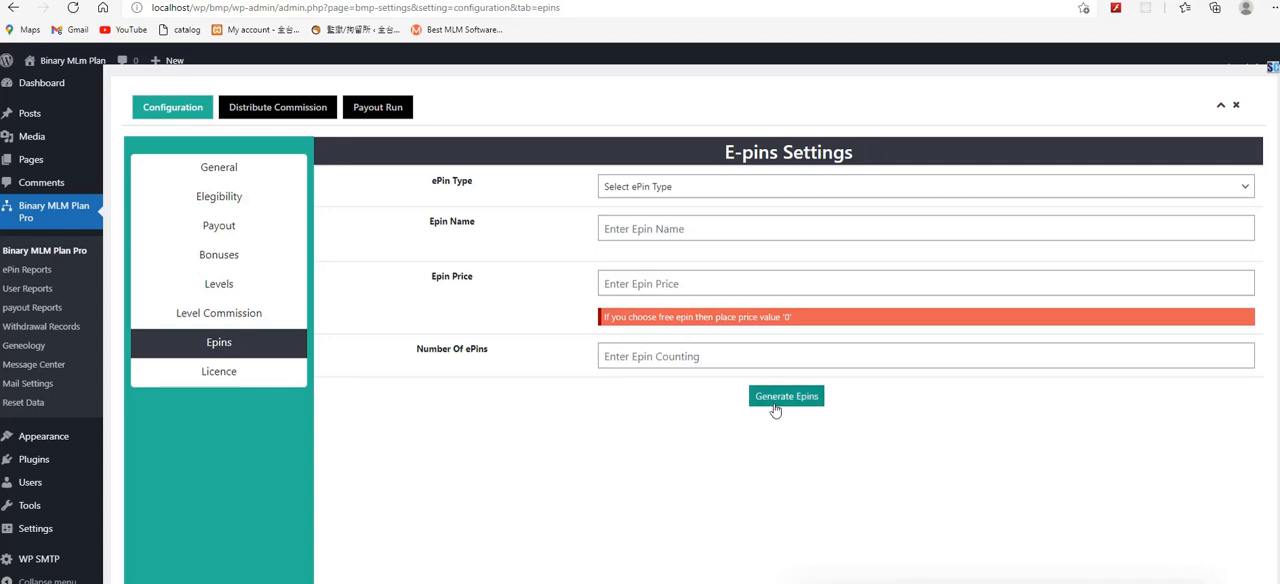
# Step: Examine the name, price and type of Package 1 in the ePin reports and view its individual e-pins
pyautogui.click(29, 275)
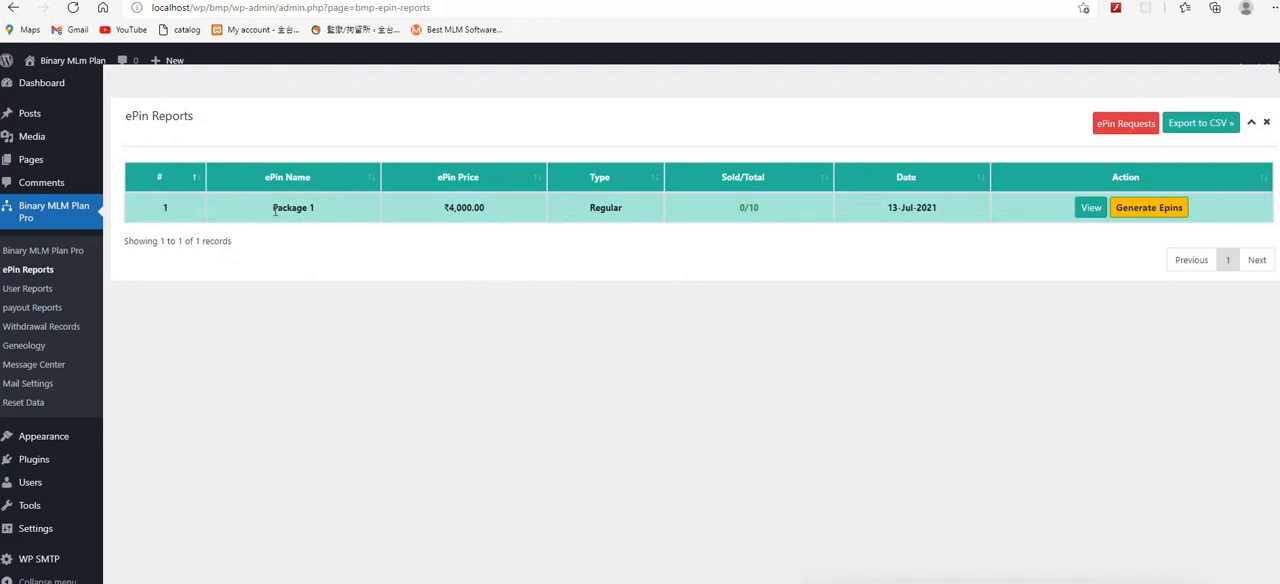
pyautogui.moveTo(272, 209); pyautogui.dragTo(360, 210)
pyautogui.moveTo(441, 207); pyautogui.dragTo(509, 208)
pyautogui.click(606, 207)
pyautogui.doubleClick(606, 207)
pyautogui.click(1089, 208)
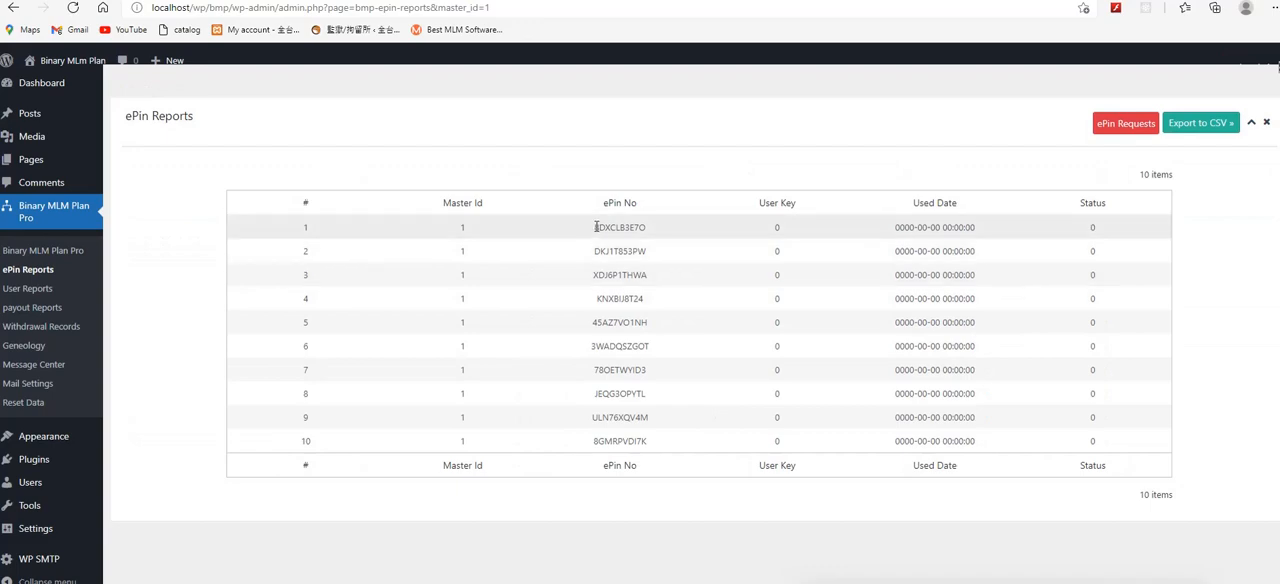
pyautogui.moveTo(597, 224); pyautogui.dragTo(671, 277)
pyautogui.click(810, 297)
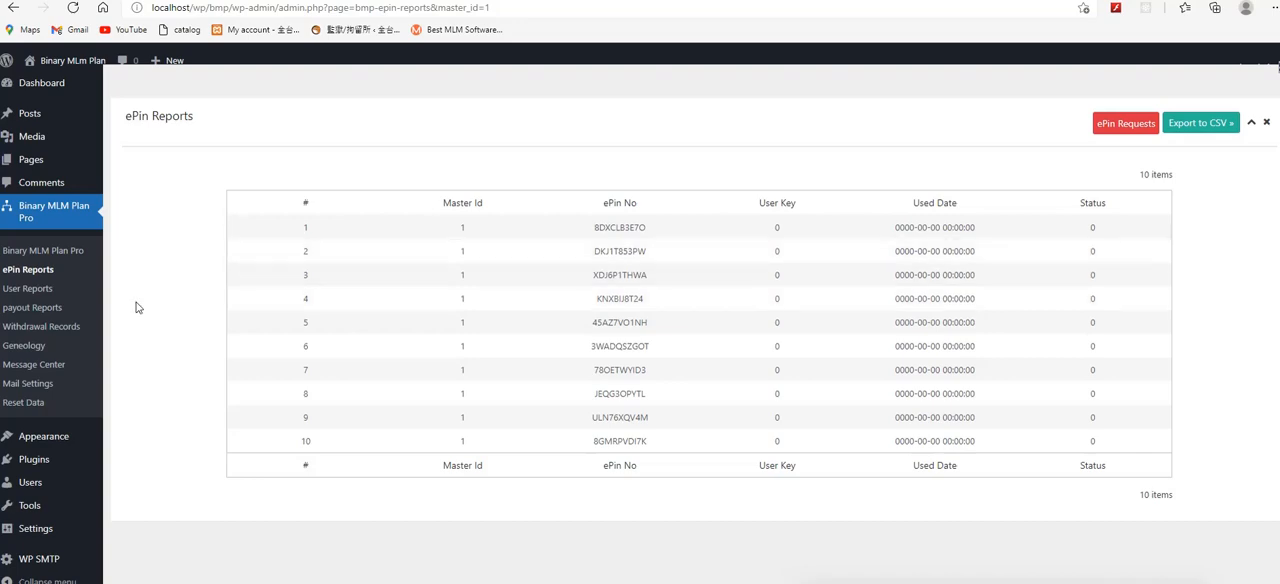
# Step: Generate 50 more e-pins for Package 1 from the ePin reports overview
pyautogui.click(30, 272)
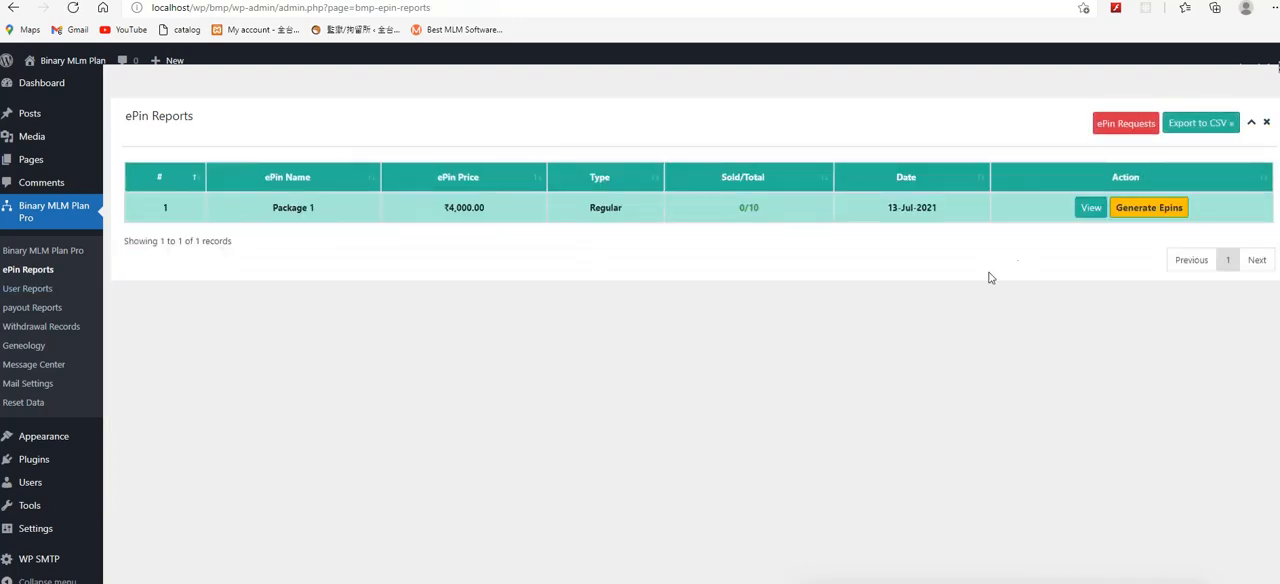
pyautogui.click(1133, 210)
pyautogui.click(612, 374)
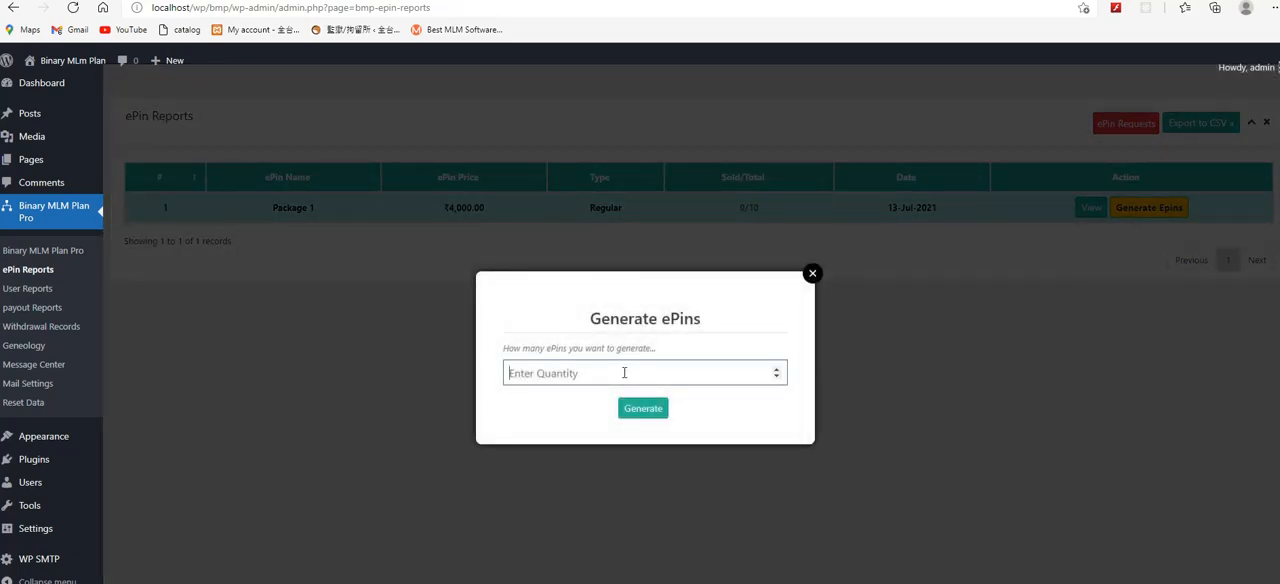
pyautogui.write('50')
pyautogui.click(658, 412)
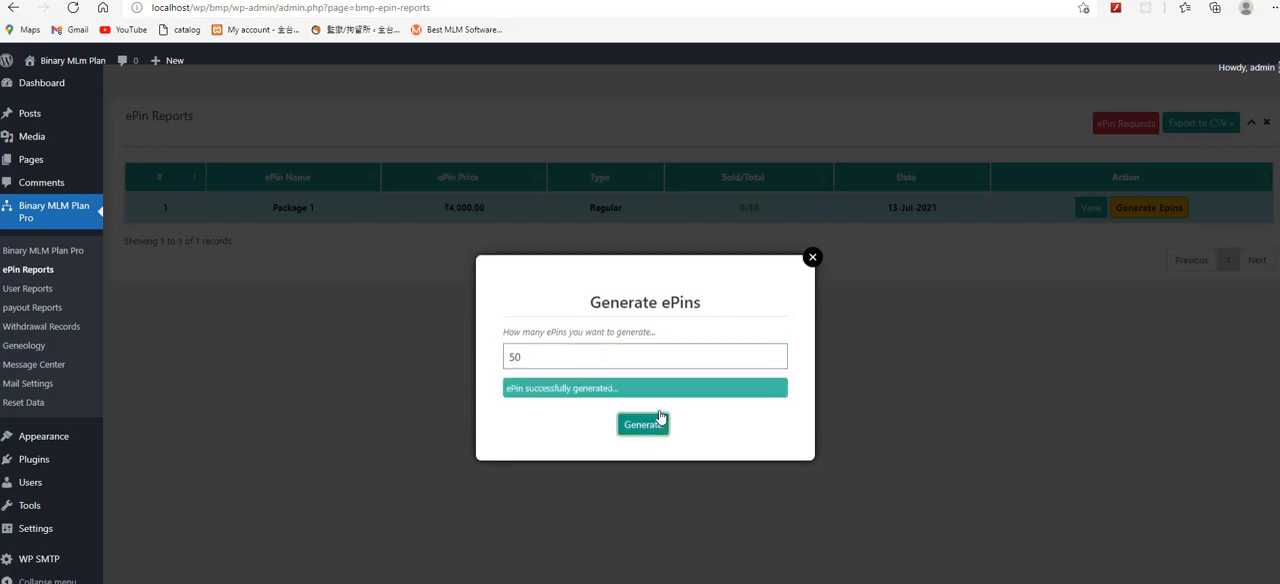
pyautogui.click(812, 258)
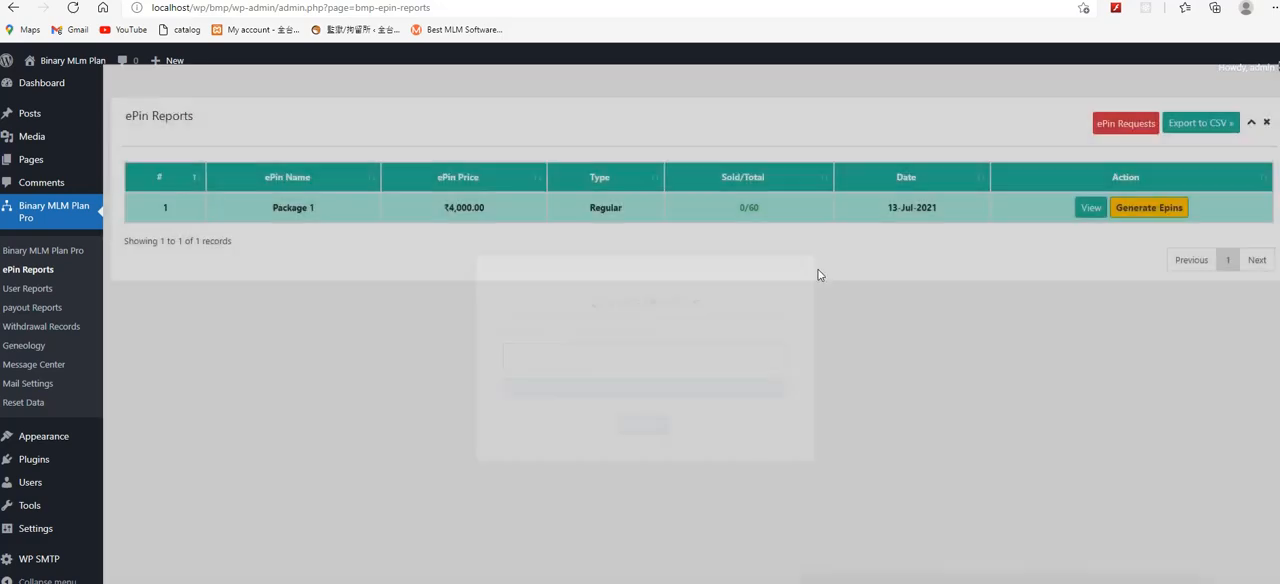
# Step: Check the sold/total count of Package 1 and look through both pages of its e-pin list
pyautogui.moveTo(738, 207); pyautogui.dragTo(800, 236)
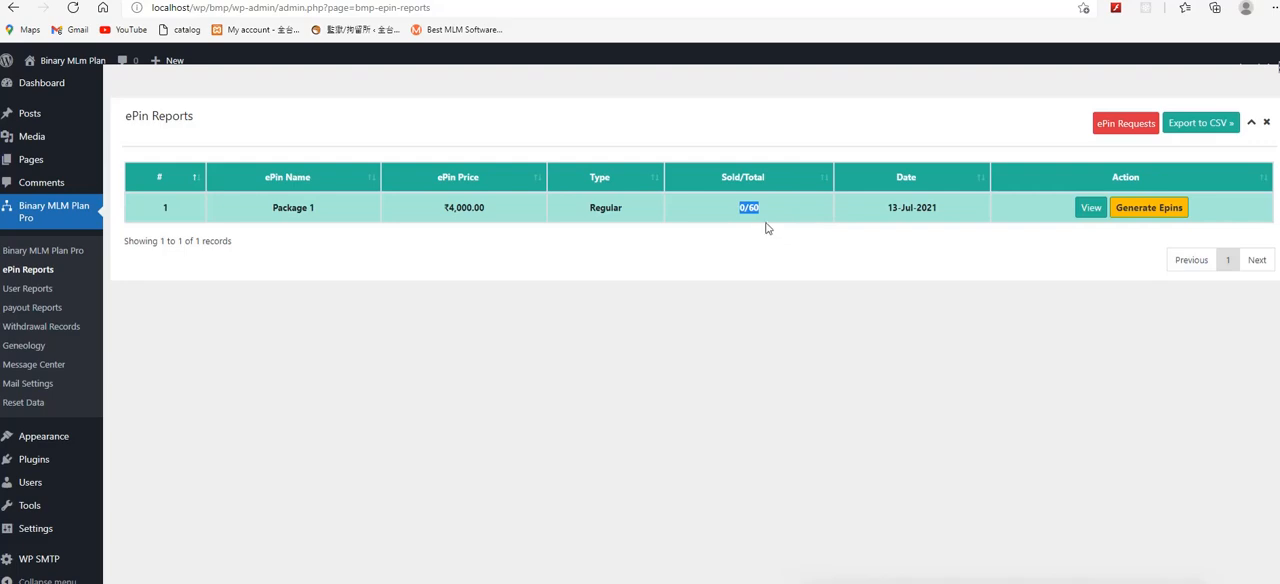
pyautogui.moveTo(748, 207); pyautogui.dragTo(804, 242)
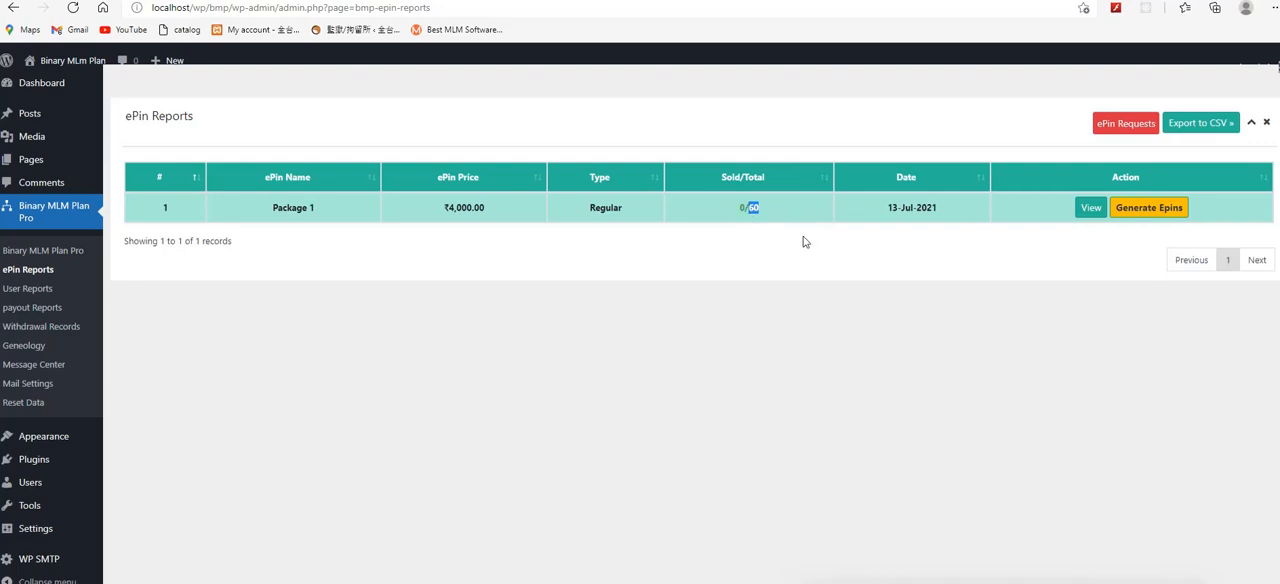
pyautogui.click(916, 258)
pyautogui.click(1080, 212)
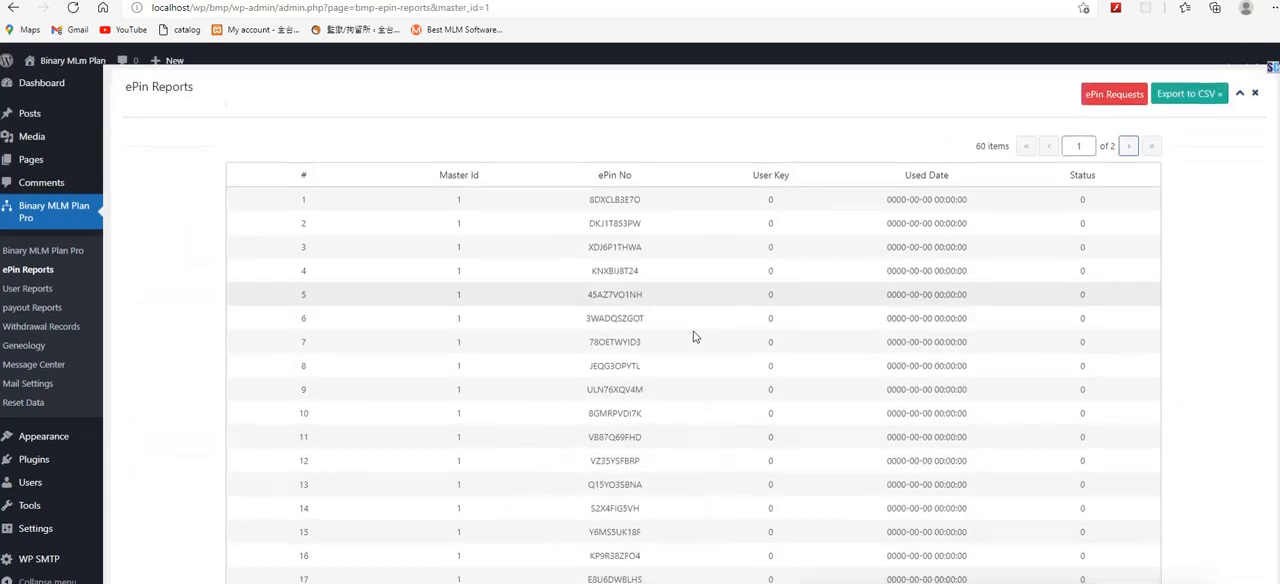
pyautogui.scroll(-10, 620, 323)
pyautogui.scroll(7, 705, 318)
pyautogui.scroll(4, 712, 313)
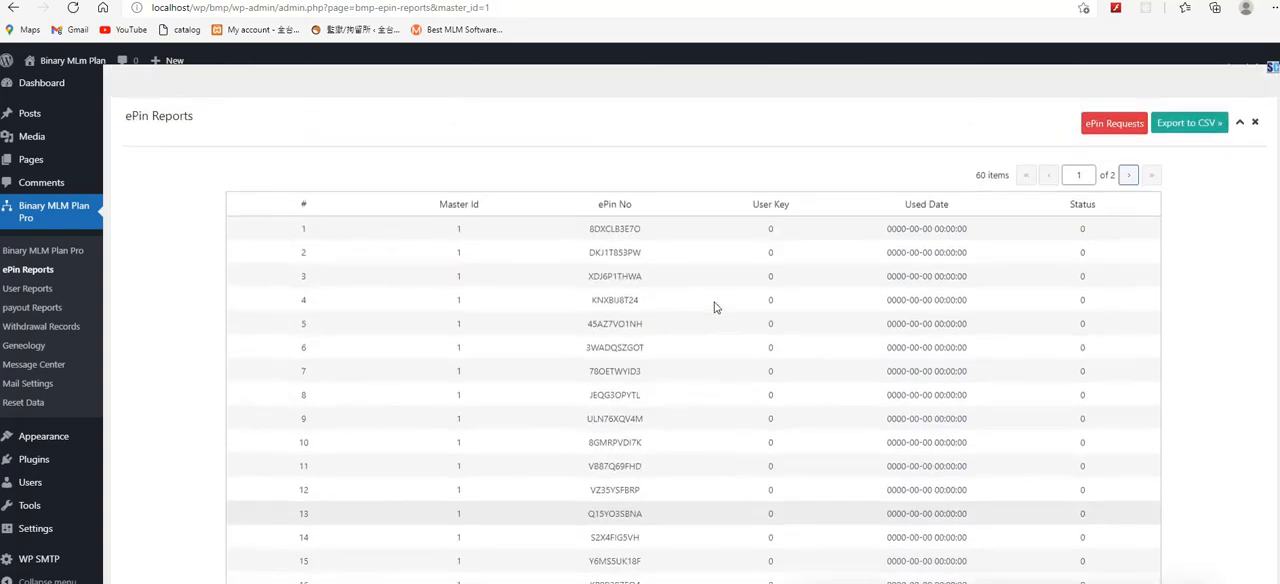
pyautogui.click(1126, 177)
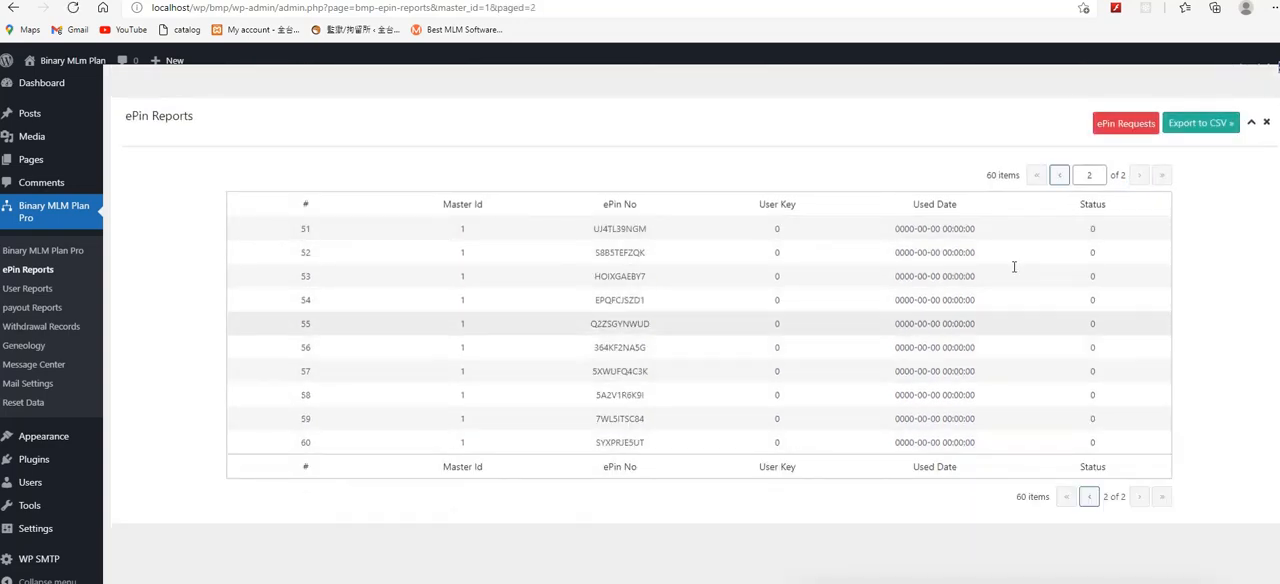
# Step: Look at the ePin requests and return to the ePin reports overview
pyautogui.click(1128, 124)
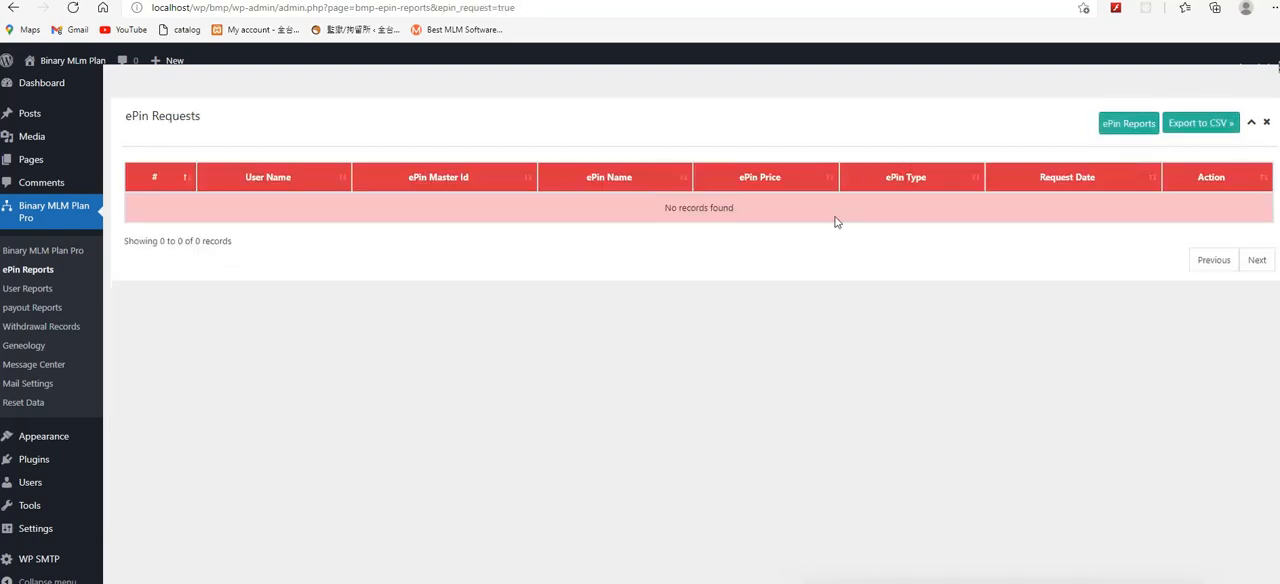
pyautogui.click(1225, 129)
pyautogui.click(36, 272)
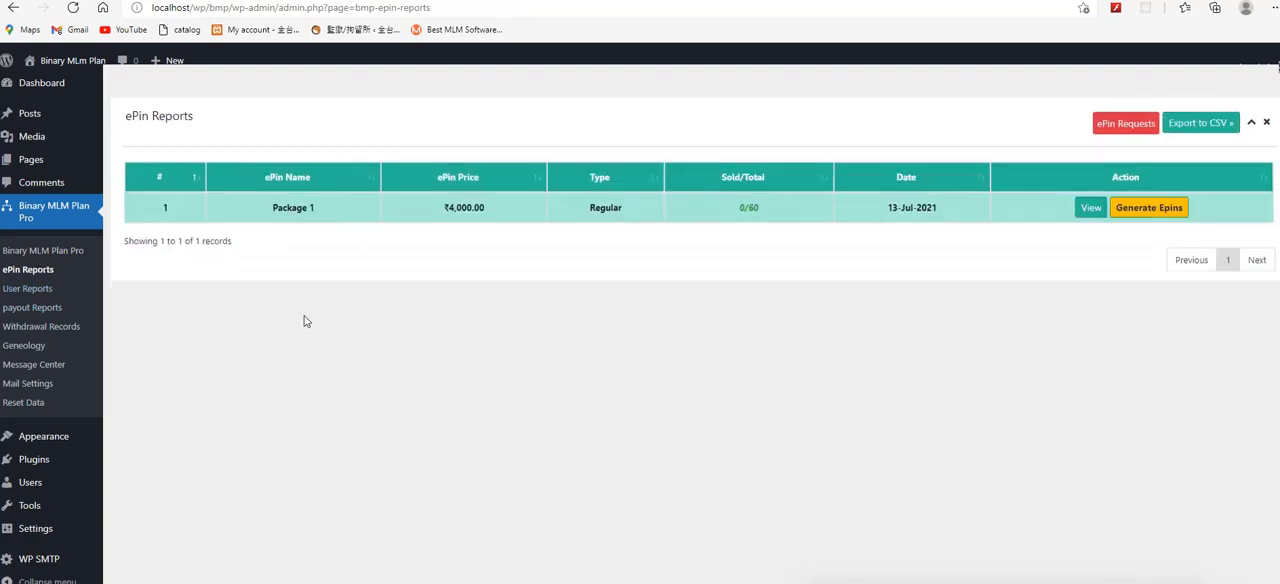
# Step: Review the general settings, the e-pin settings and the commission distribution page, and return to the configuration
pyautogui.click(70, 258)
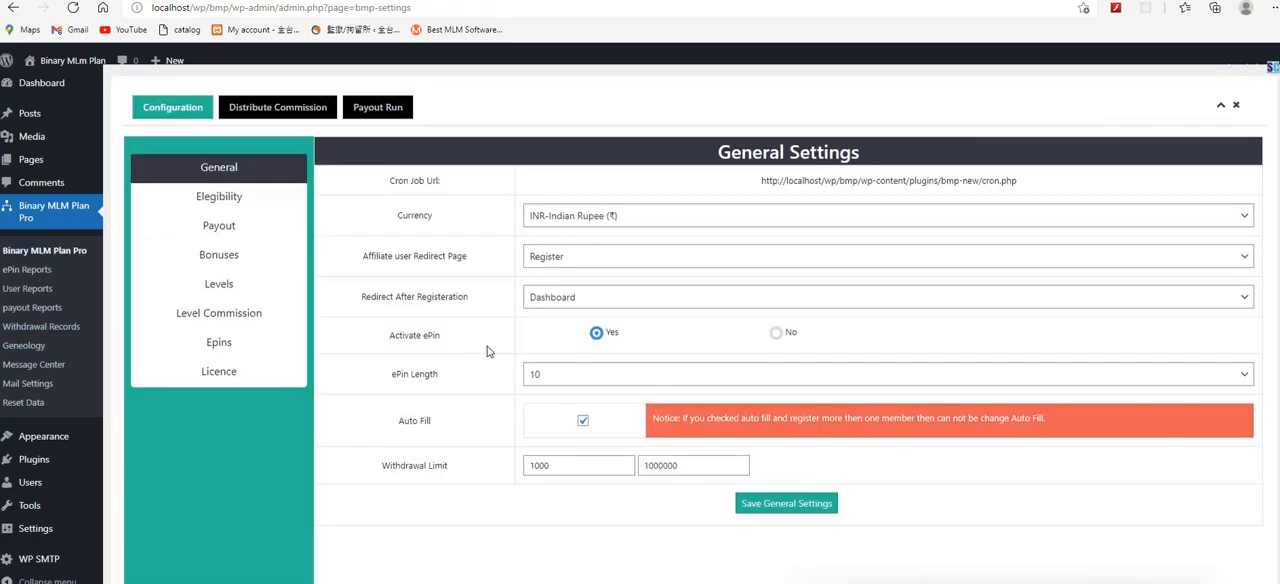
pyautogui.click(250, 350)
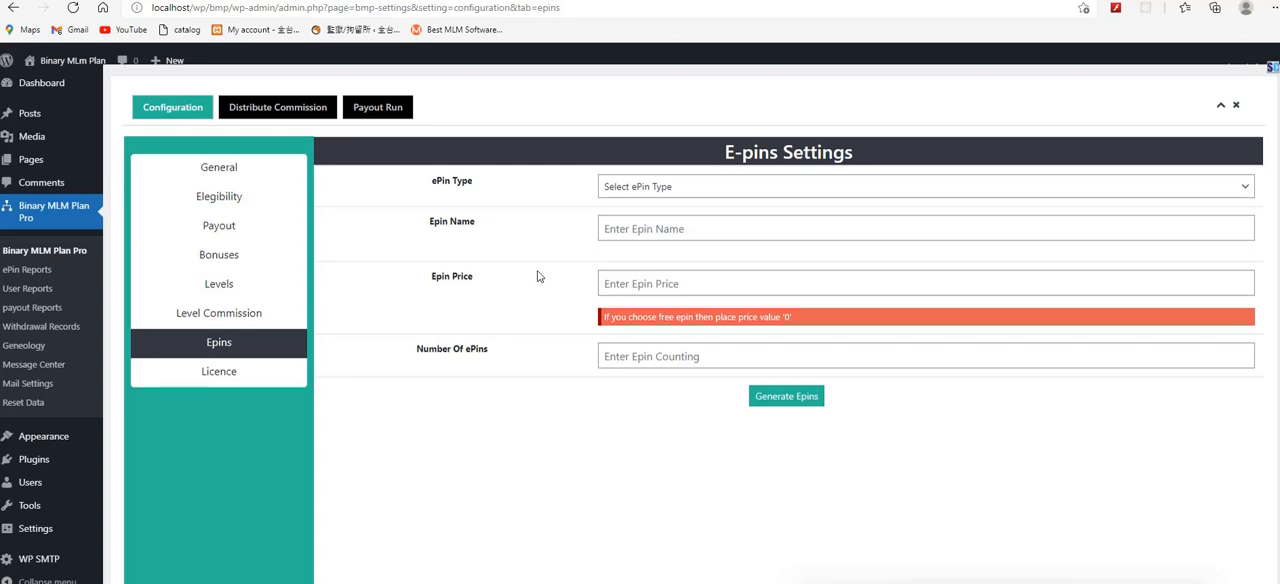
pyautogui.click(290, 107)
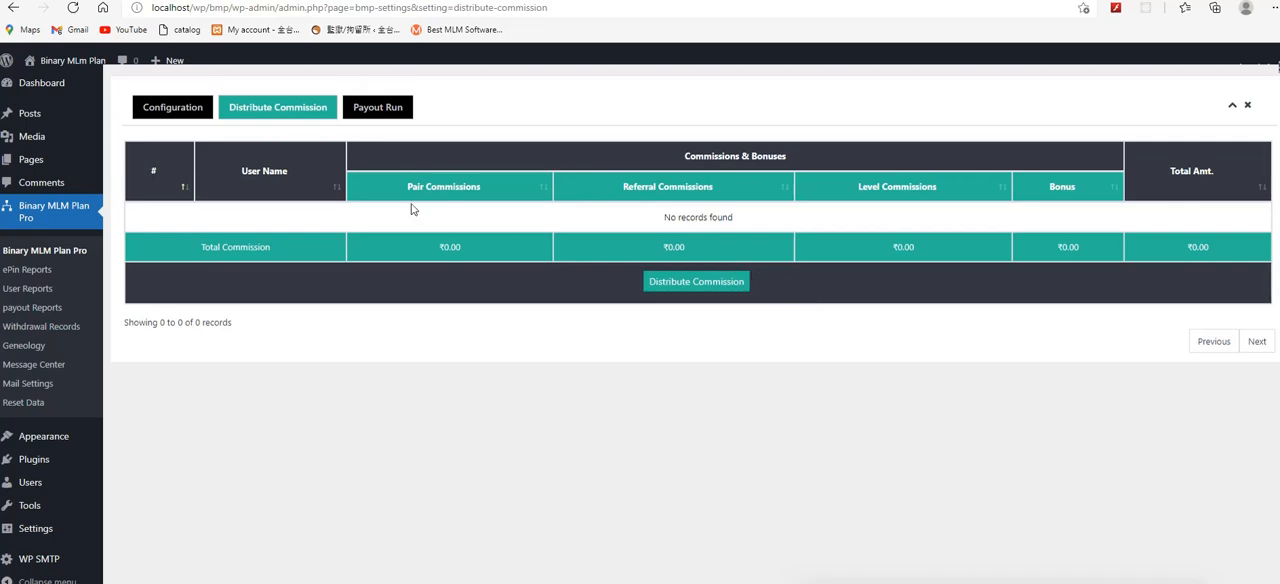
pyautogui.click(176, 110)
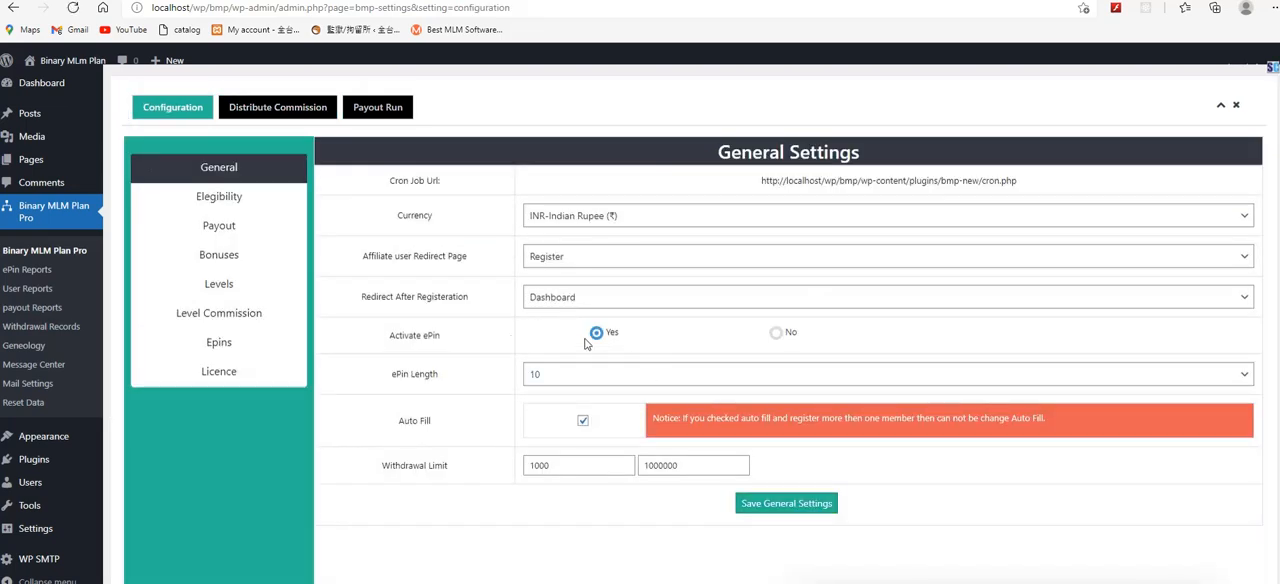